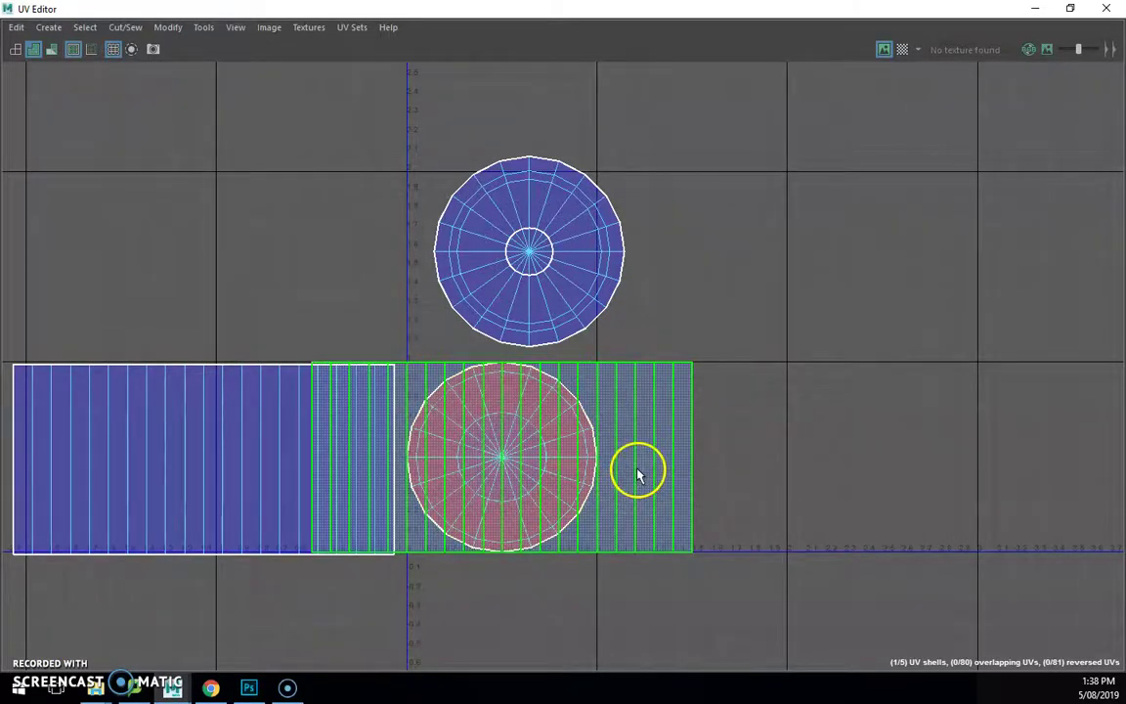
# - Display the checker map behind the battery's UV shells
pyautogui.click(637, 476)
pyautogui.click(902, 50)
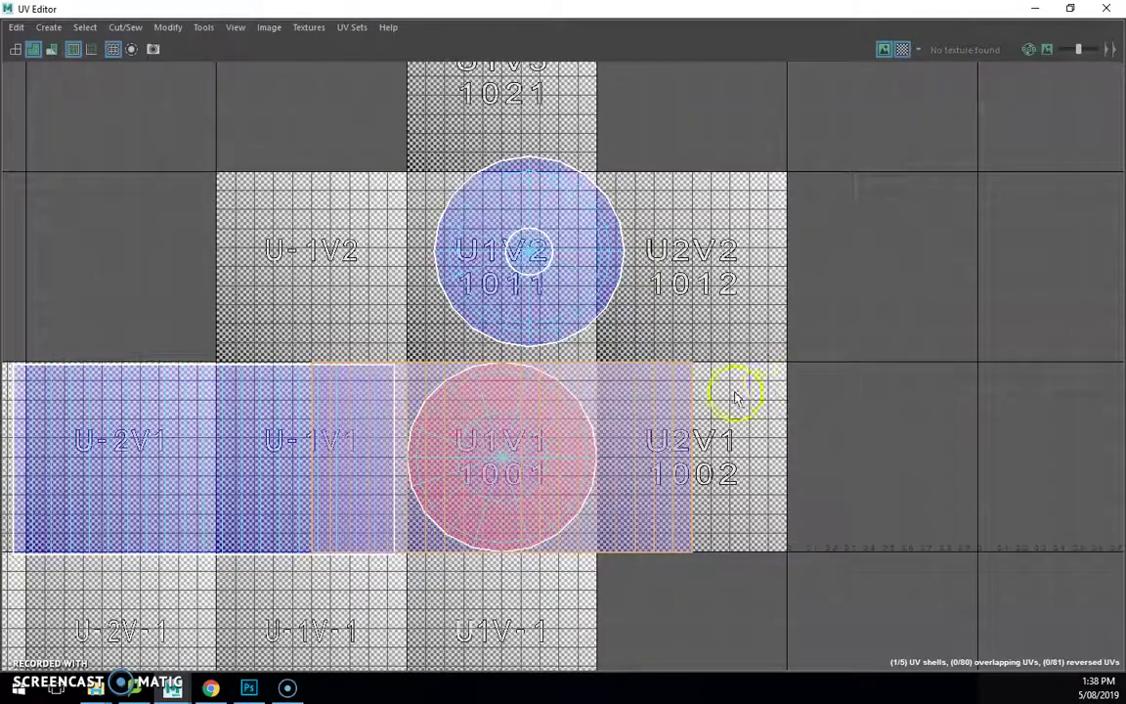
pyautogui.click(455, 454)
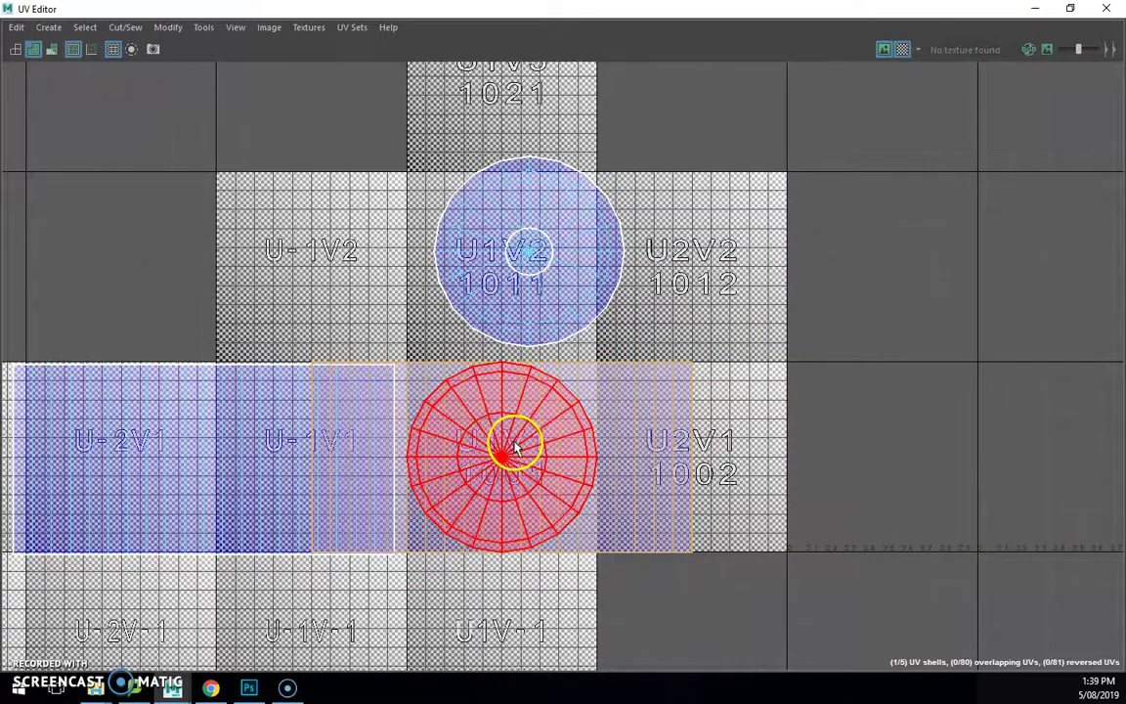
# - Select all five UV shells and lay them out automatically inside the U1V1 tile
pyautogui.scroll(-4, 287, 338)
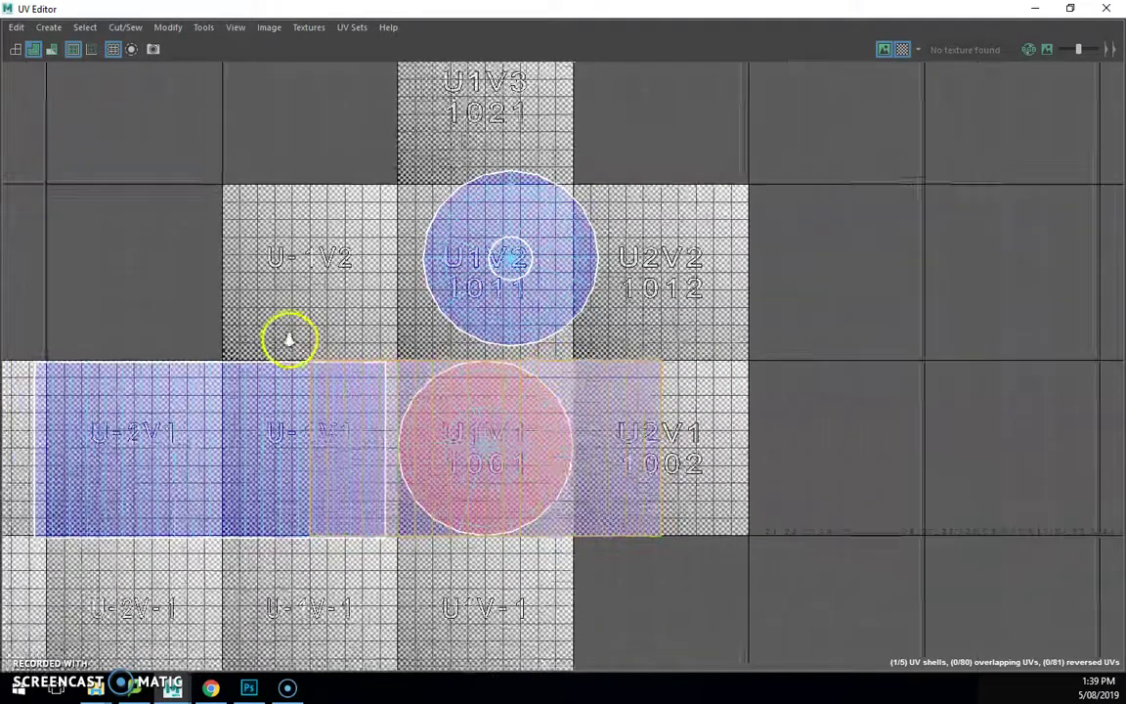
pyautogui.moveTo(46, 174); pyautogui.dragTo(678, 553)
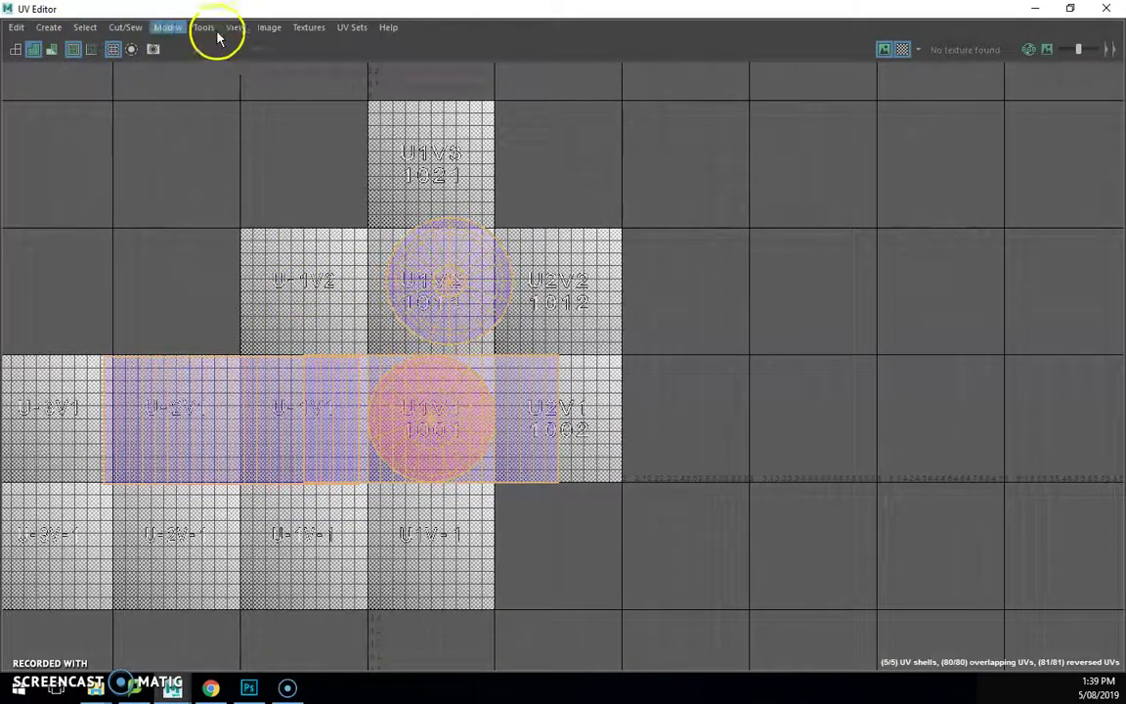
pyautogui.click(169, 28)
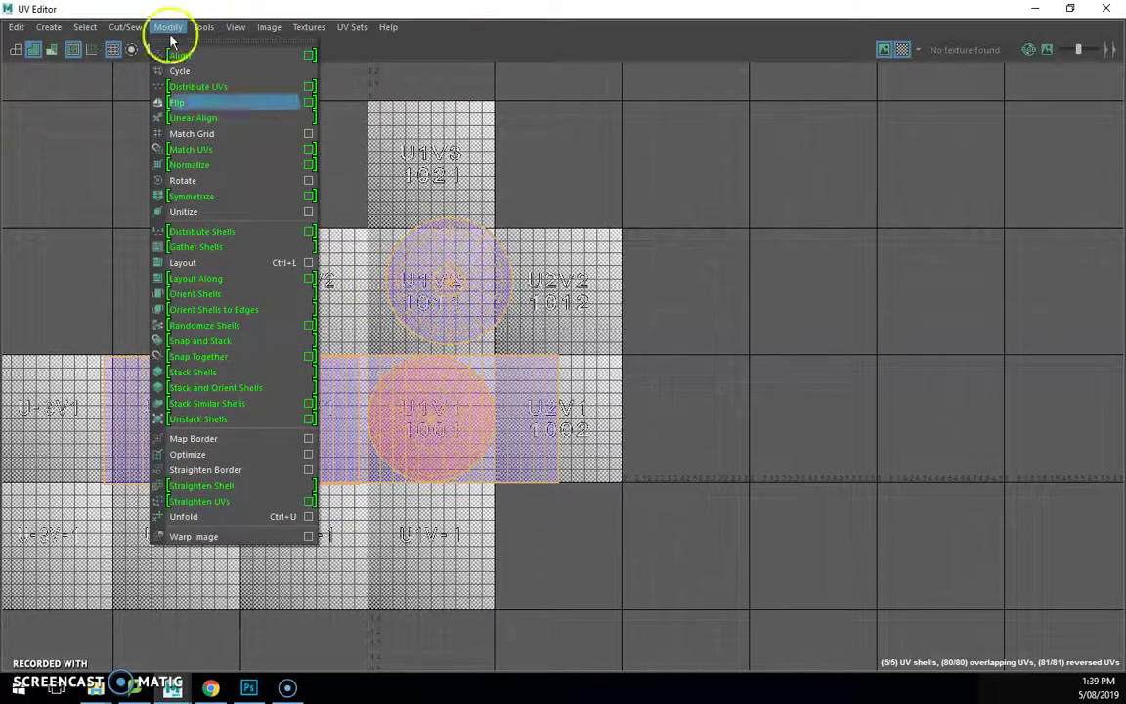
pyautogui.click(217, 261)
pyautogui.scroll(4, 455, 442)
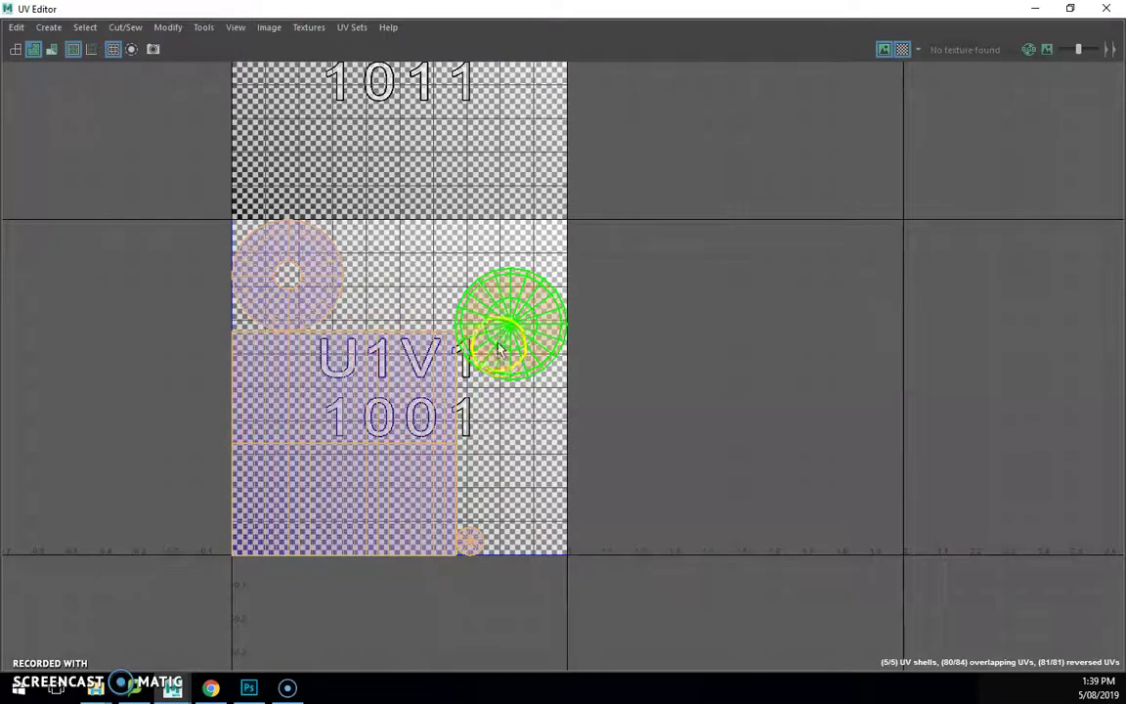
pyautogui.scroll(-1, 306, 239)
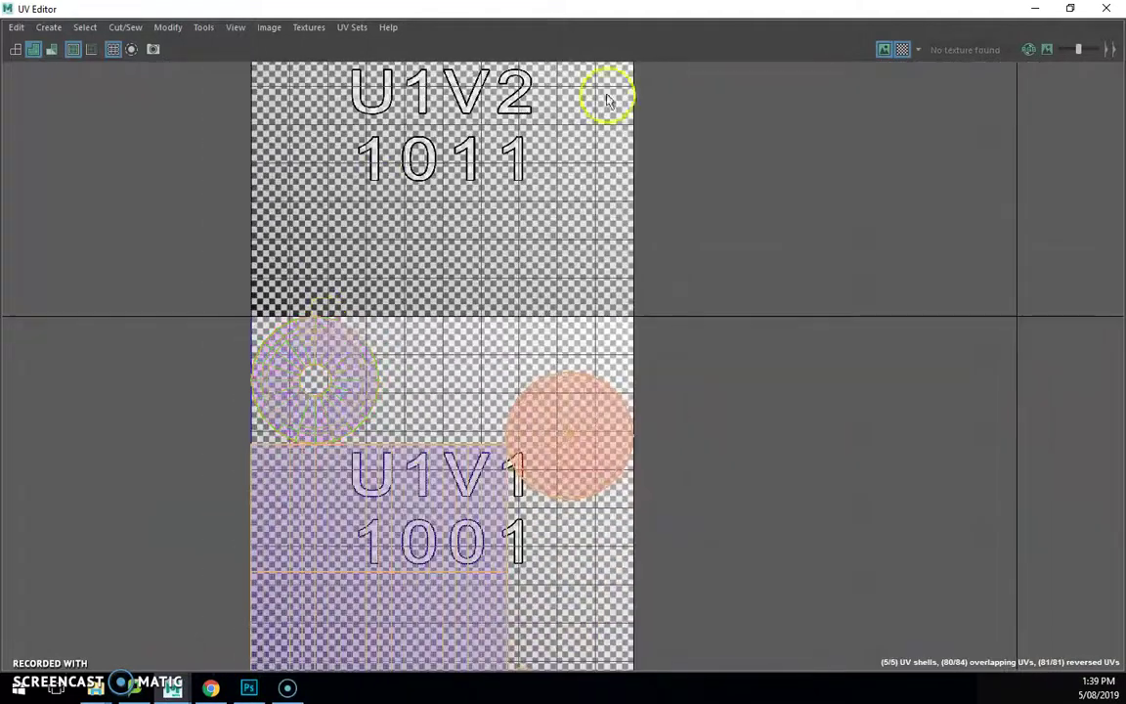
pyautogui.keyDown('alt'); pyautogui.moveTo(464, 335); pyautogui.dragTo(463, 221, button='middle'); pyautogui.keyUp('alt')
pyautogui.click(320, 251)
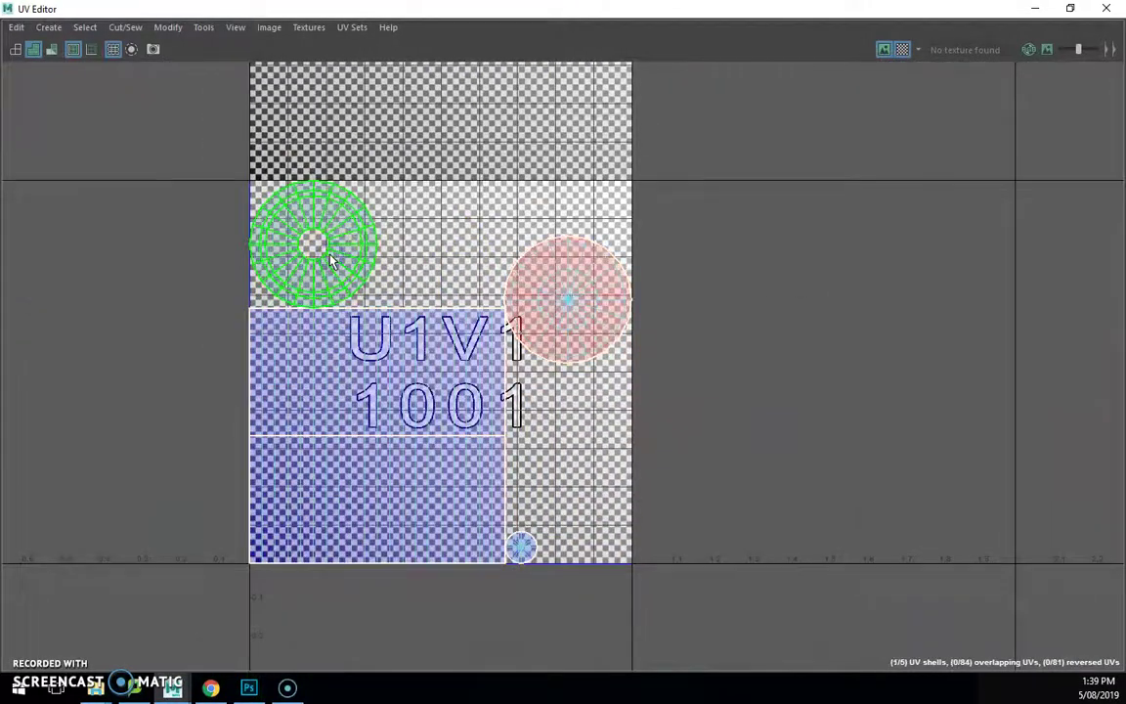
pyautogui.moveTo(319, 244); pyautogui.dragTo(318, 244)
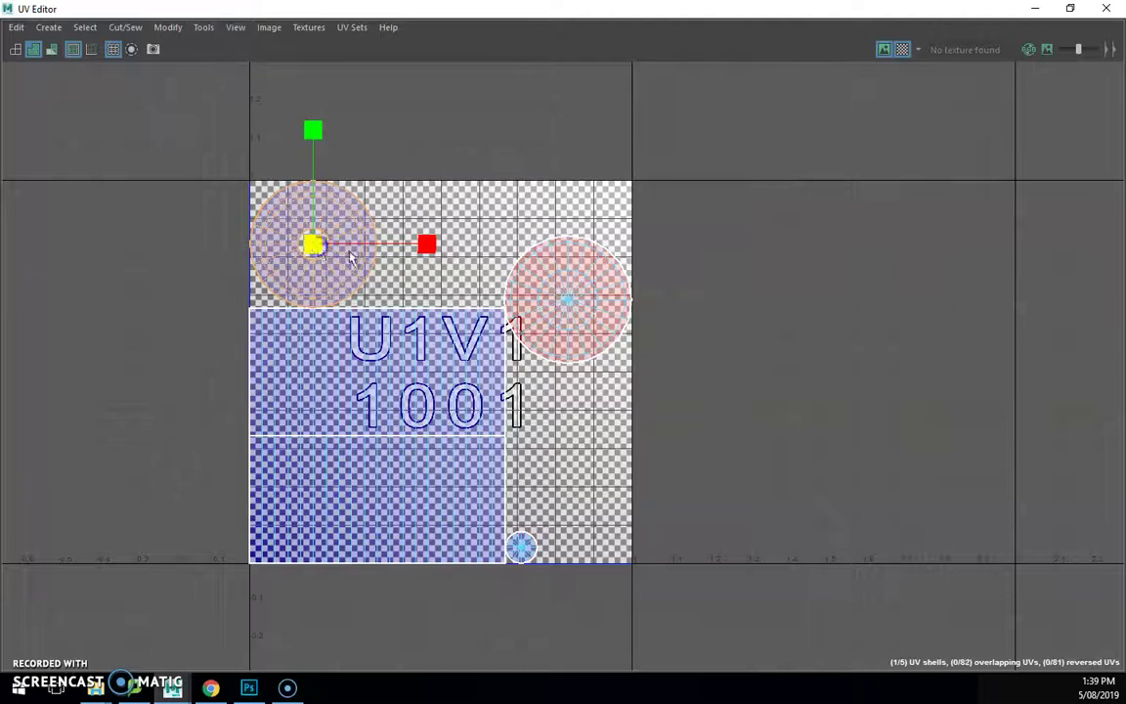
pyautogui.click(832, 298)
# - Place the UV Editor side by side with the 3D view and hide the Outliner and Channel Box
pyautogui.moveTo(662, 10); pyautogui.dragTo(1124, 210)
pyautogui.click(259, 206)
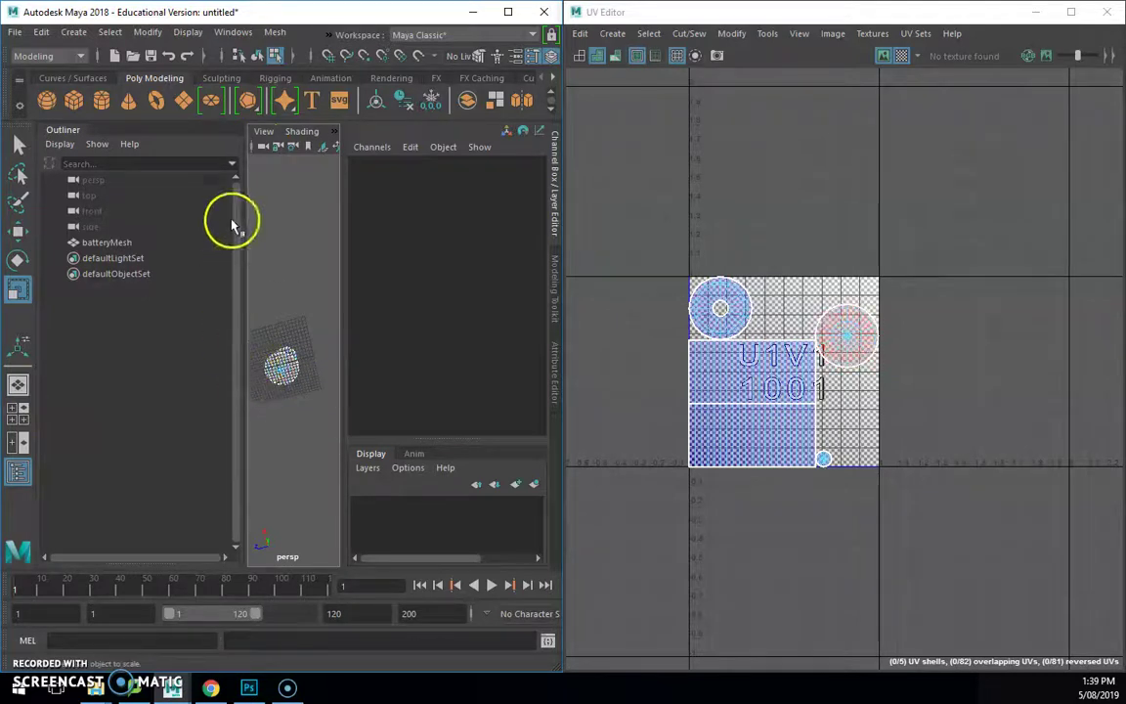
pyautogui.click(18, 473)
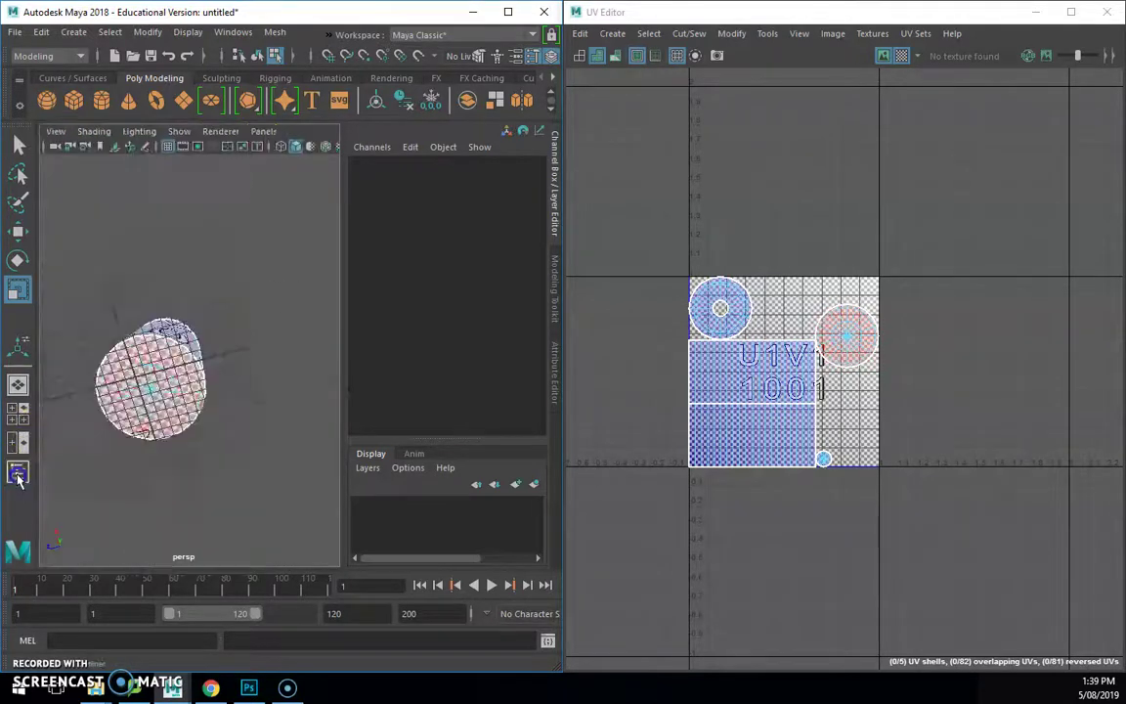
pyautogui.keyDown('alt'); pyautogui.moveTo(141, 311); pyautogui.dragTo(165, 420); pyautogui.keyUp('alt')
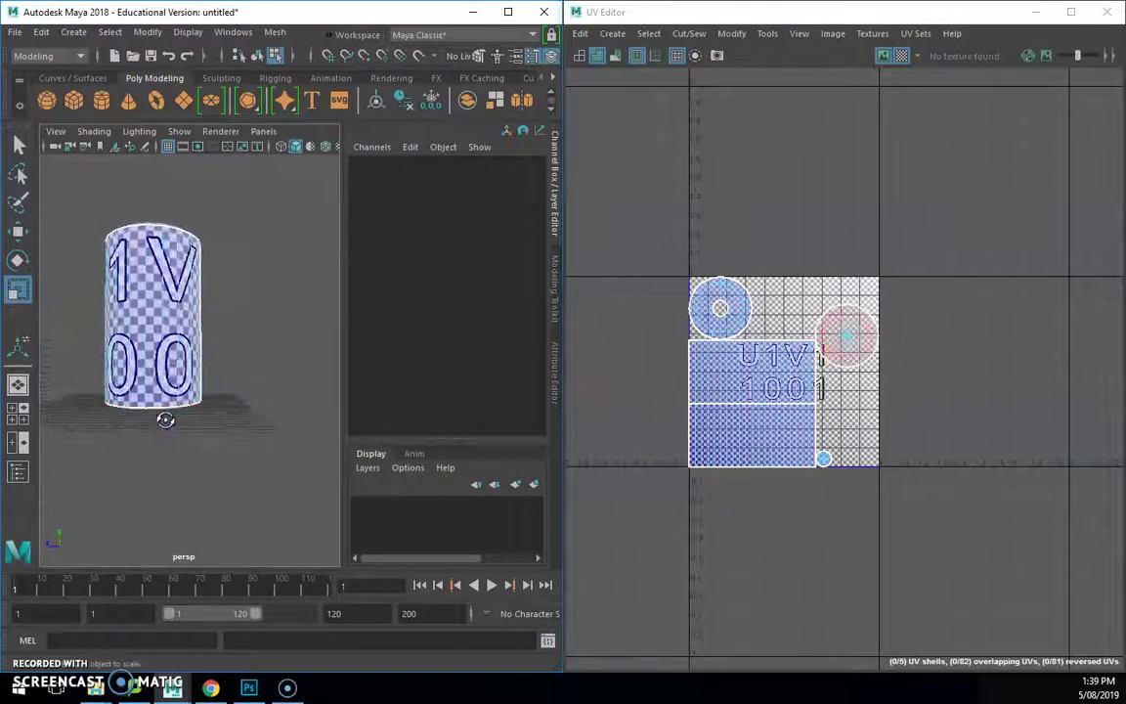
pyautogui.click(549, 201)
pyautogui.click(289, 246)
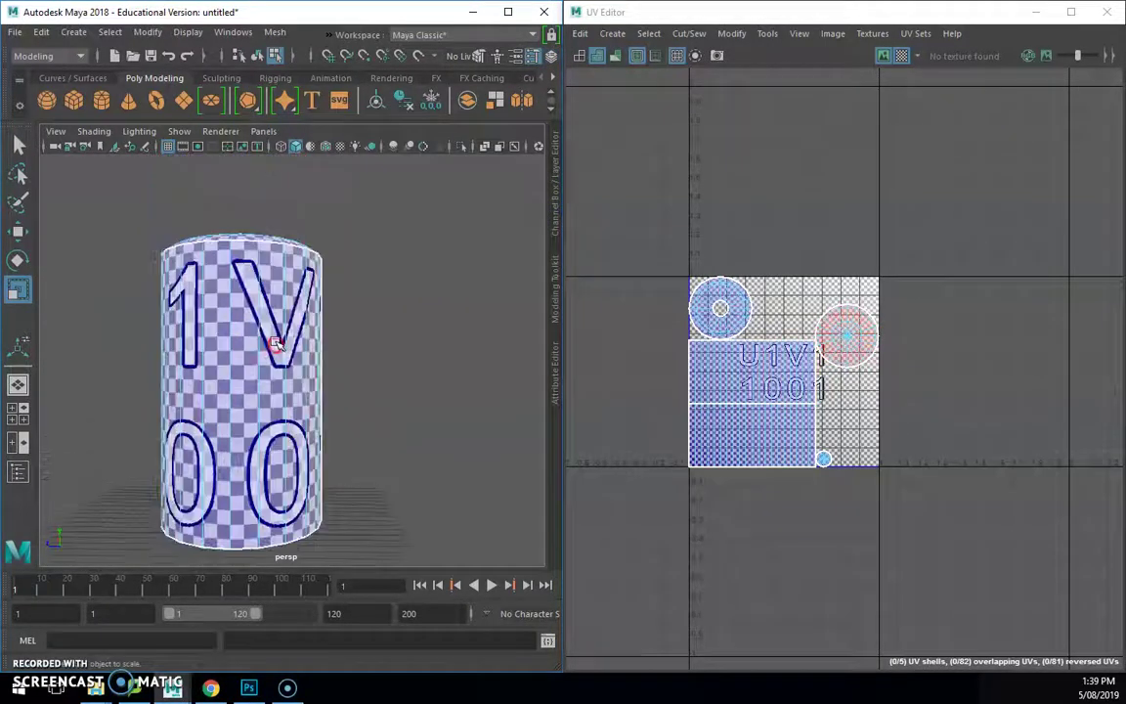
# - Examine the checker squares on the battery's body and terminal, checking which part the small round UV shell covers
pyautogui.keyDown('alt'); pyautogui.moveTo(277, 344); pyautogui.dragTo(309, 383); pyautogui.keyUp('alt')
pyautogui.scroll(10, 258, 332)
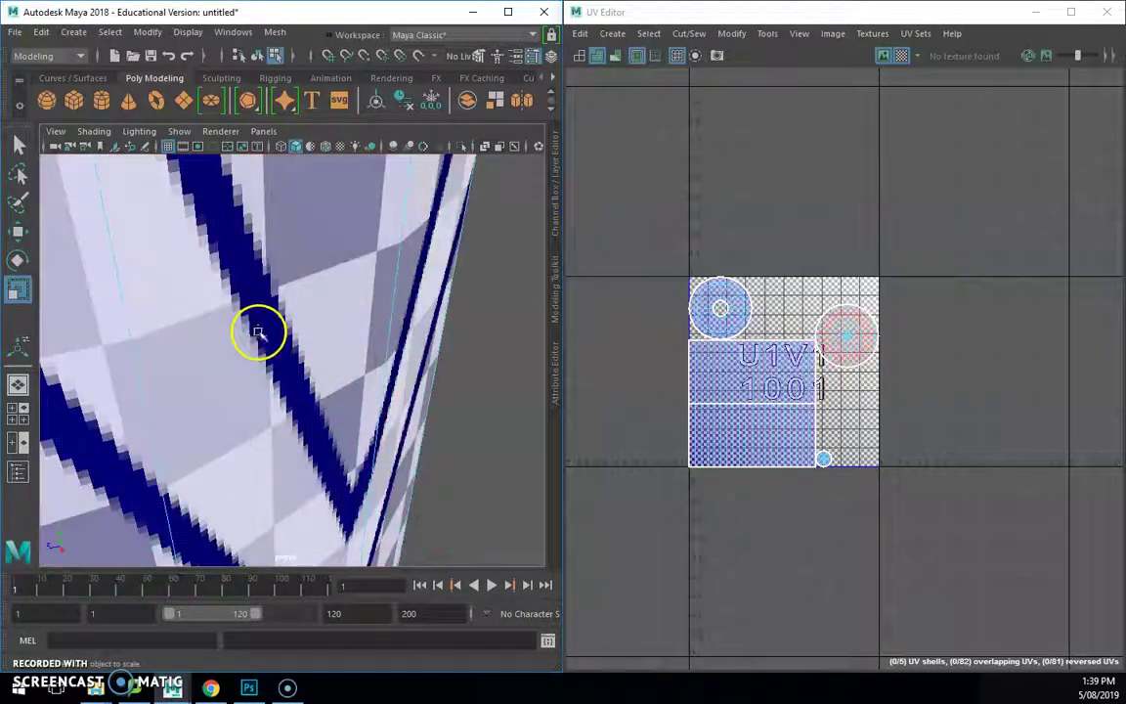
pyautogui.scroll(-8, 254, 329)
pyautogui.keyDown('alt'); pyautogui.moveTo(233, 319); pyautogui.dragTo(247, 367); pyautogui.keyUp('alt')
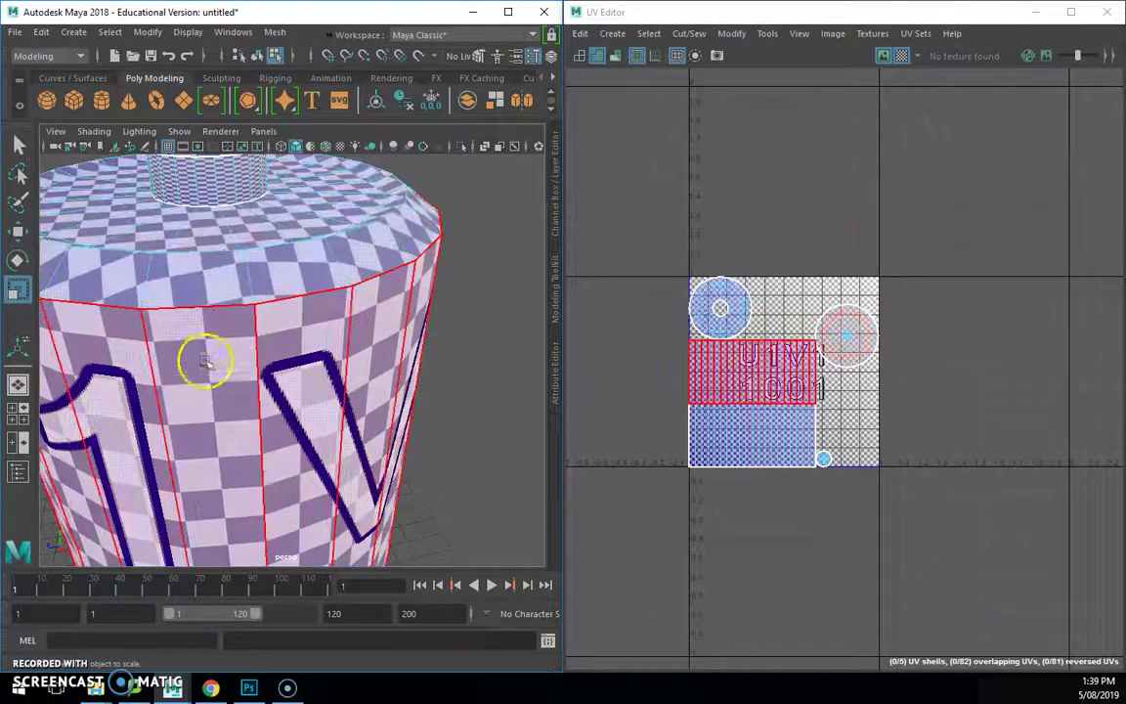
pyautogui.click(219, 189)
pyautogui.click(822, 461)
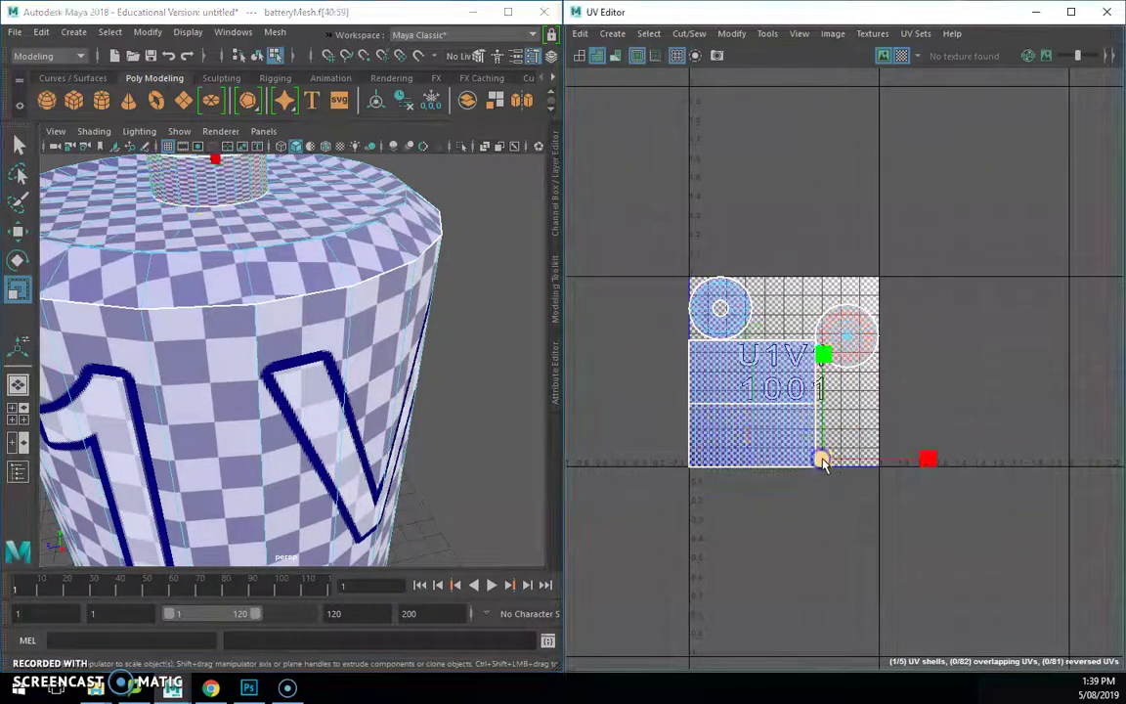
pyautogui.moveTo(822, 460); pyautogui.dragTo(787, 439, button='right')
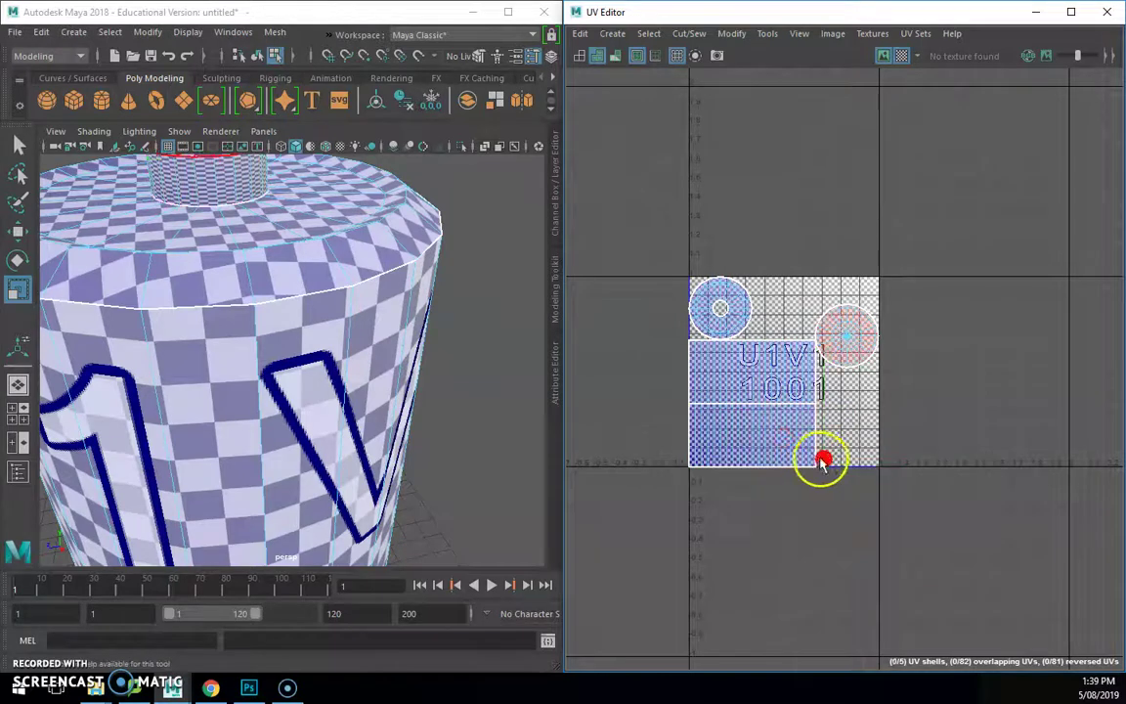
pyautogui.click(824, 461)
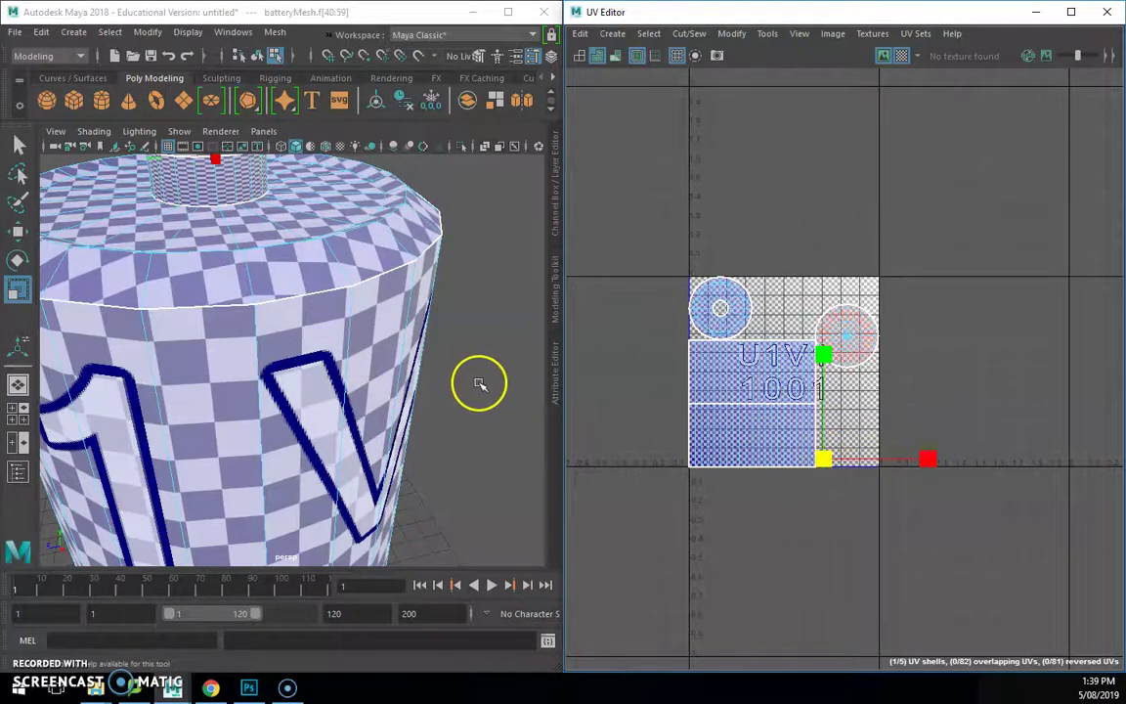
# - Select the UV shell of the terminal's side wall and compare its checker squares up close
pyautogui.keyDown('alt'); pyautogui.moveTo(479, 383); pyautogui.dragTo(402, 379); pyautogui.keyUp('alt')
pyautogui.keyDown('alt'); pyautogui.moveTo(278, 340); pyautogui.dragTo(277, 372); pyautogui.keyUp('alt')
pyautogui.click(247, 311)
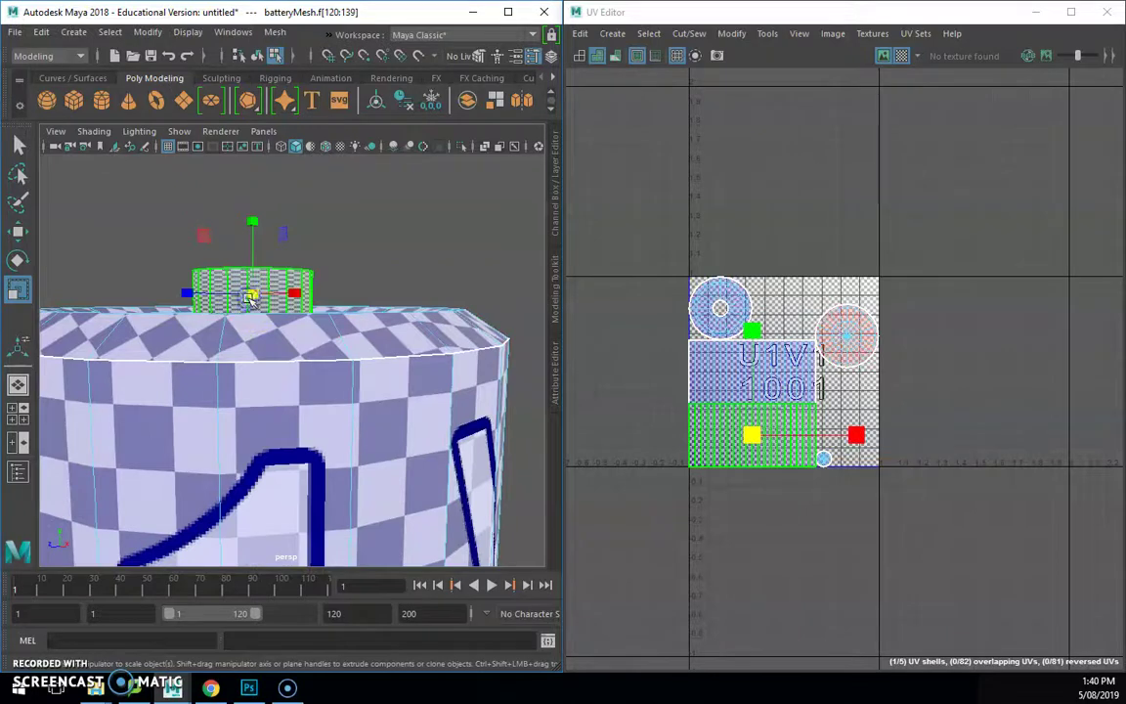
pyautogui.click(352, 360)
pyautogui.keyDown('alt'); pyautogui.moveTo(351, 359); pyautogui.dragTo(285, 431); pyautogui.keyUp('alt')
pyautogui.click(738, 440)
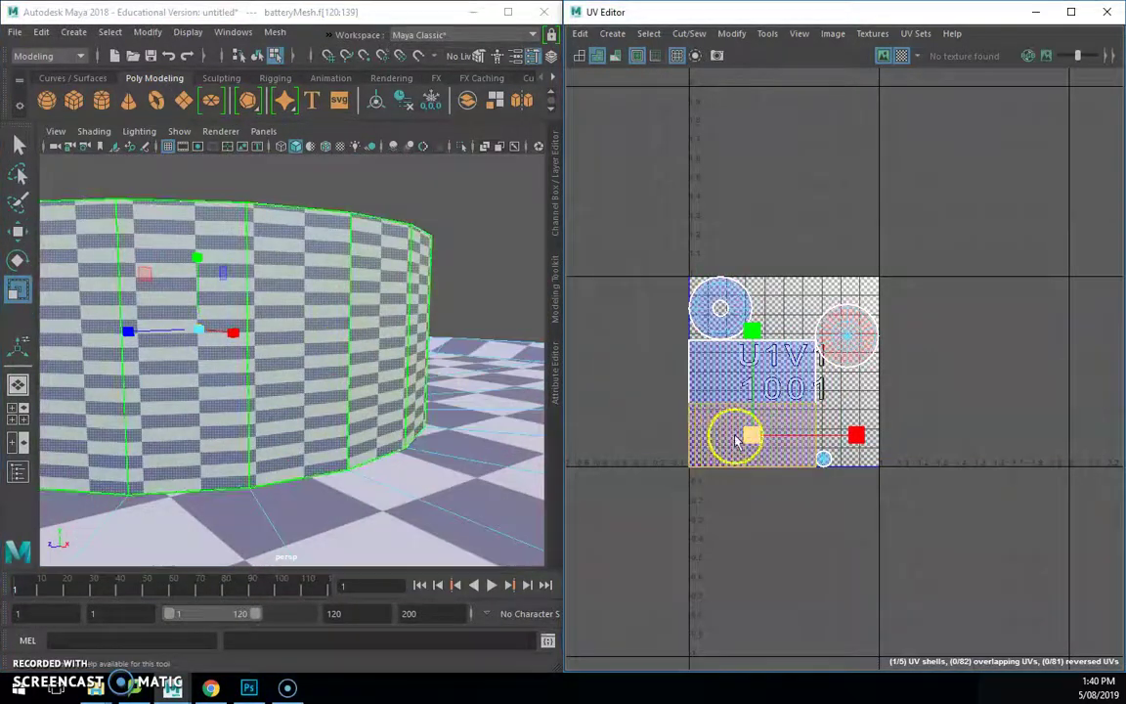
# - Scale the terminal side shell down uniformly, then stretch it along U to even out its checker squares
pyautogui.moveTo(856, 439)
pyautogui.mouseDown()
pyautogui.moveTo(775, 437)
pyautogui.moveTo(917, 445)
pyautogui.moveTo(846, 444)
pyautogui.mouseUp()
pyautogui.hotkey('ctrl', 'z')
pyautogui.moveTo(753, 439); pyautogui.dragTo(734, 445)
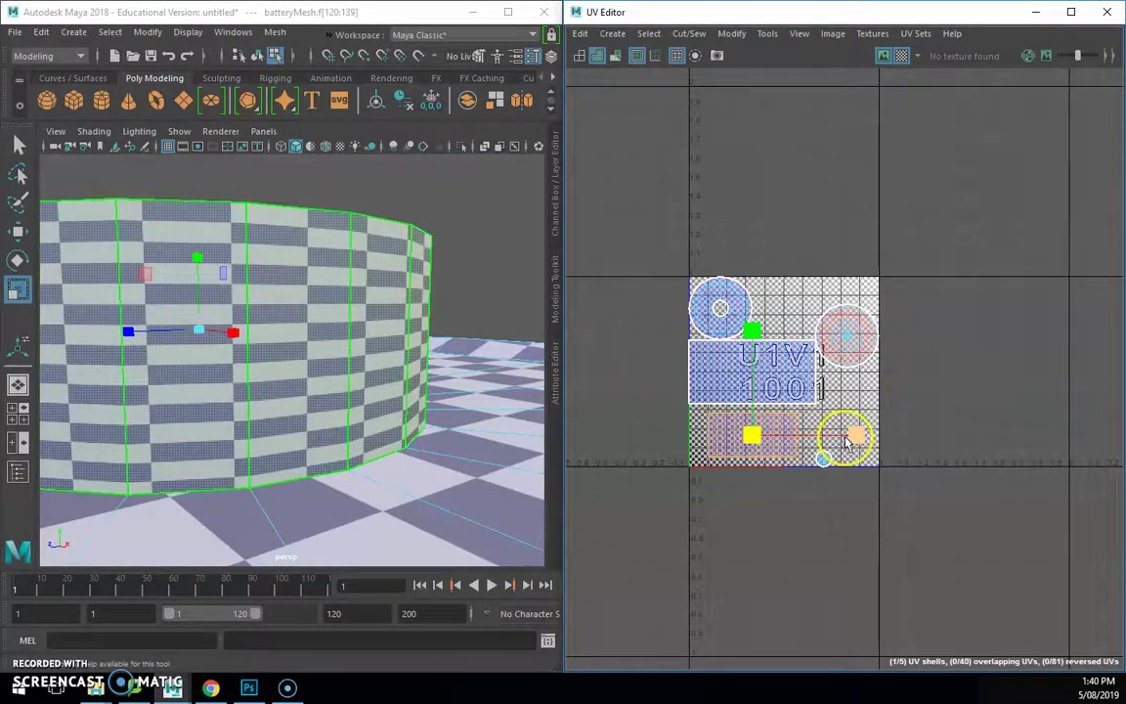
pyautogui.moveTo(848, 441); pyautogui.dragTo(985, 454)
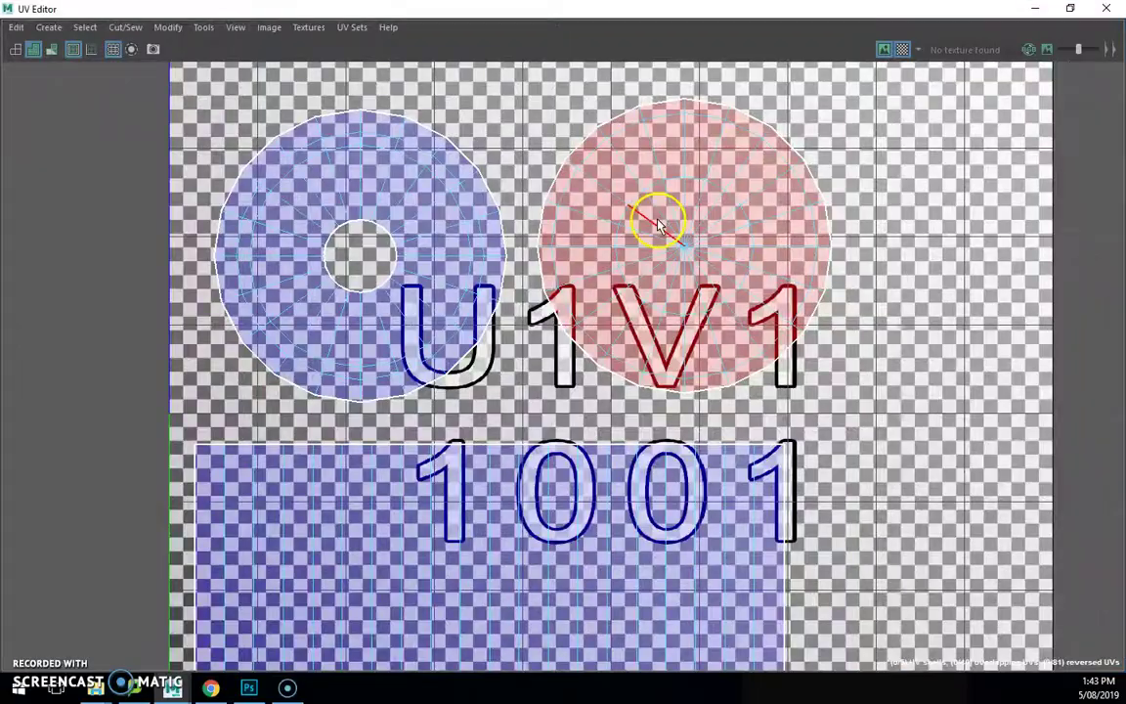
# - Select the red circular UV shell beside the ring-shaped shell
pyautogui.scroll(-4, 659, 225)
pyautogui.keyDown('alt'); pyautogui.moveTo(654, 331); pyautogui.dragTo(523, 315, button='middle'); pyautogui.keyUp('alt')
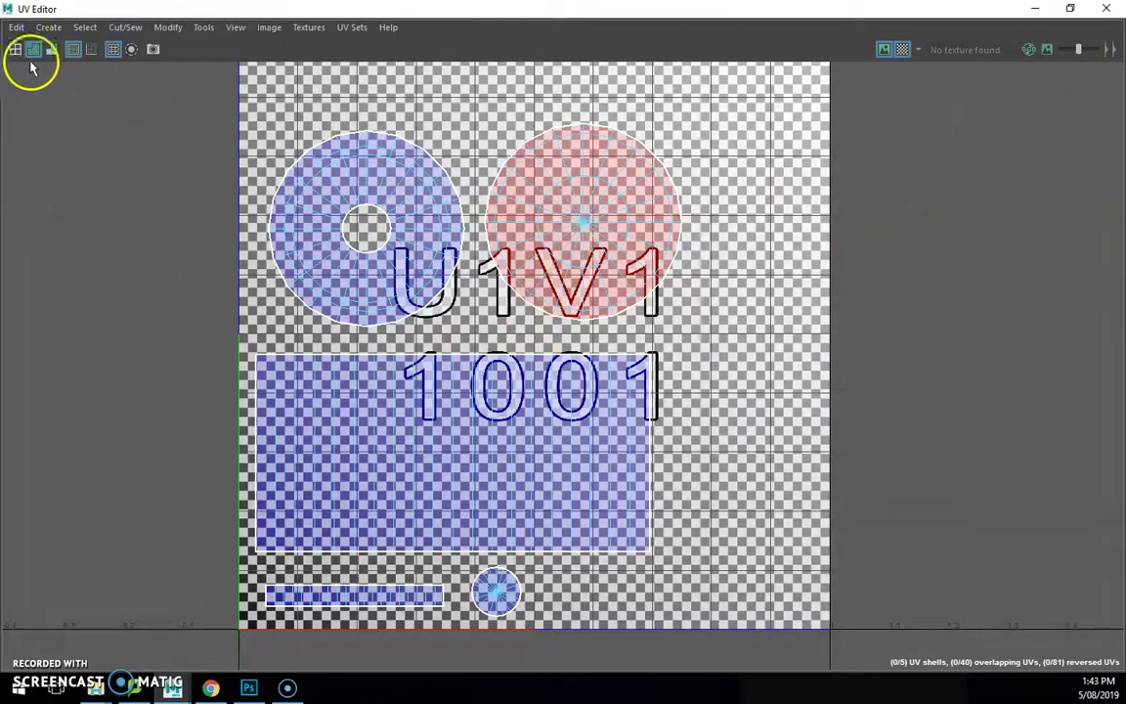
pyautogui.scroll(2, 522, 160)
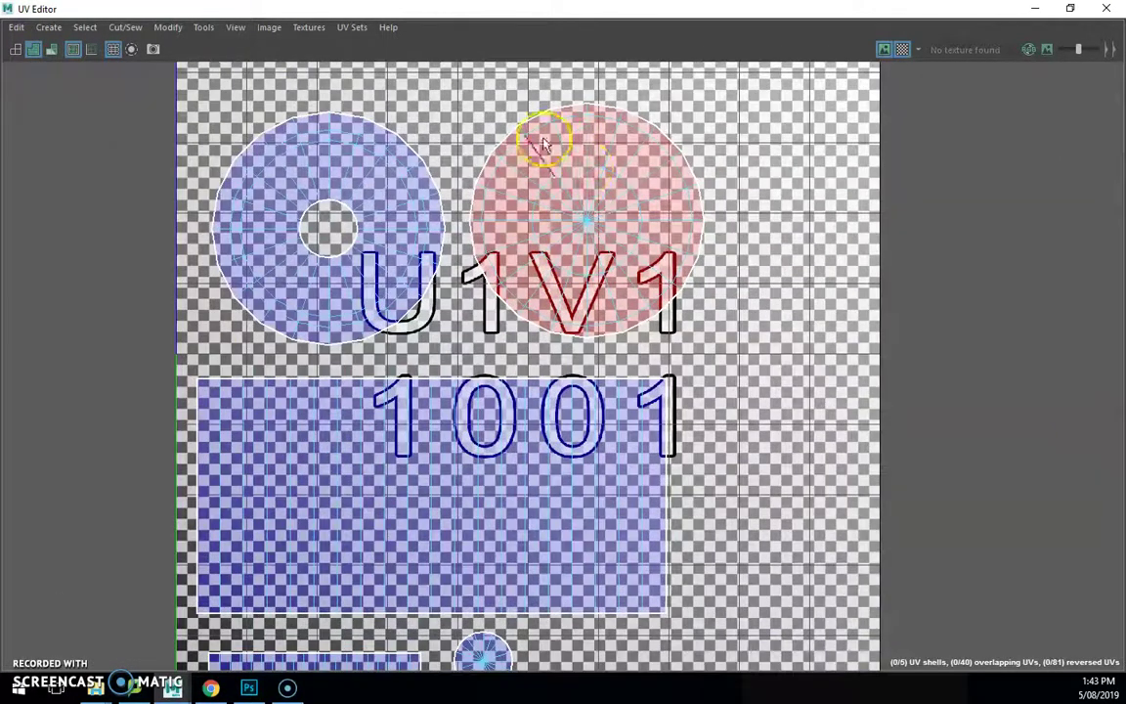
pyautogui.moveTo(621, 213); pyautogui.dragTo(581, 192, button='right')
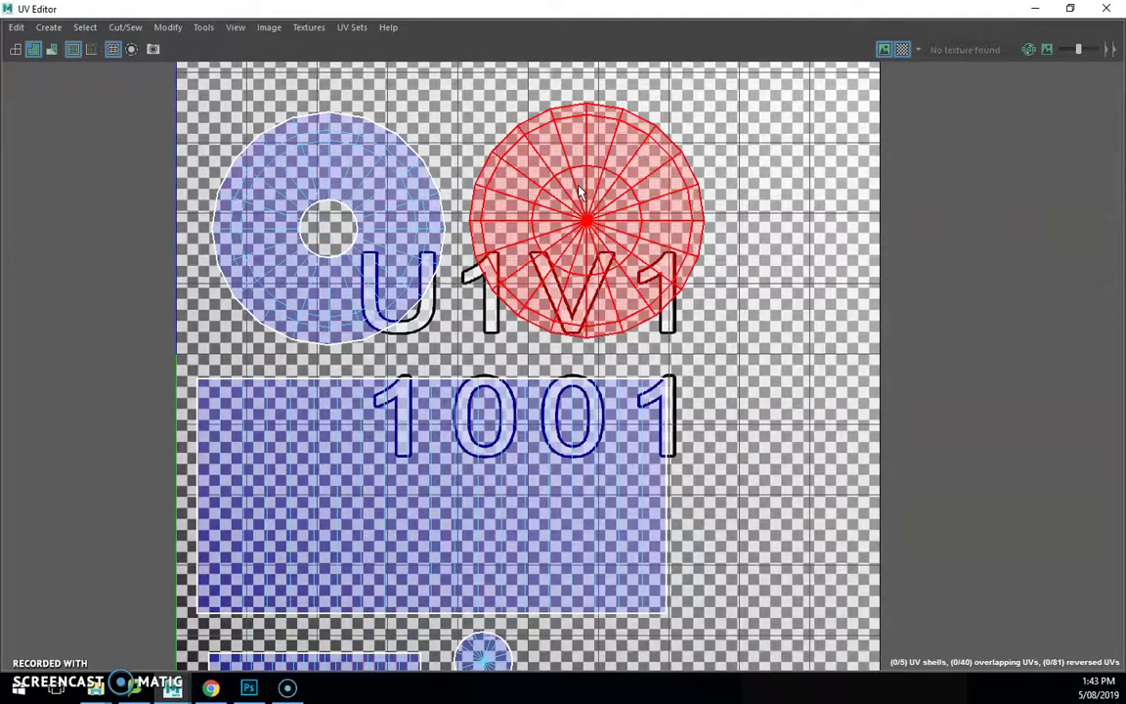
pyautogui.click(580, 193)
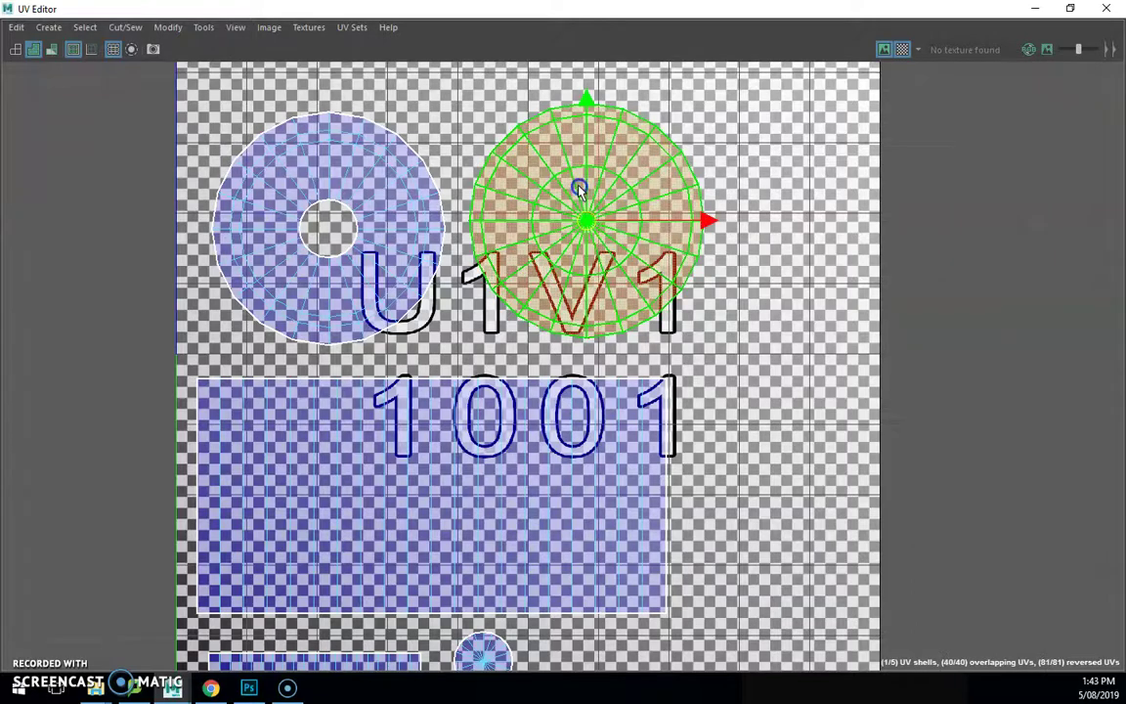
# - Show the UV Toolkit and move it clear of the UV shells
pyautogui.click(194, 29)
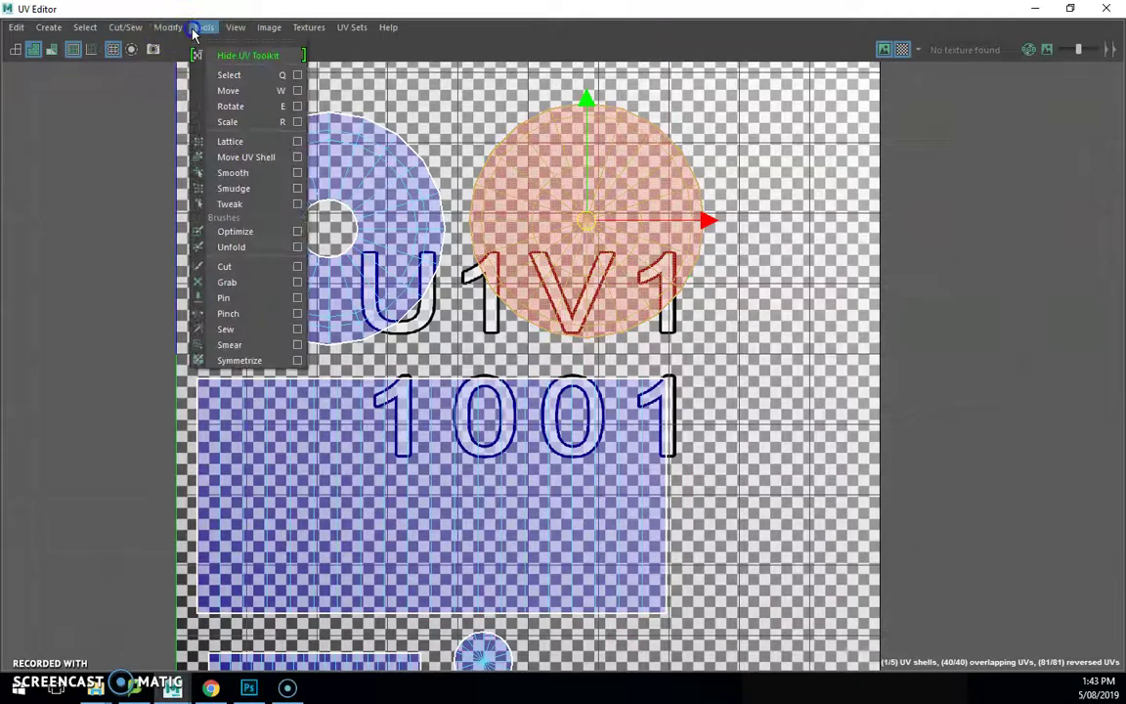
pyautogui.click(197, 32)
pyautogui.click(221, 58)
pyautogui.click(195, 30)
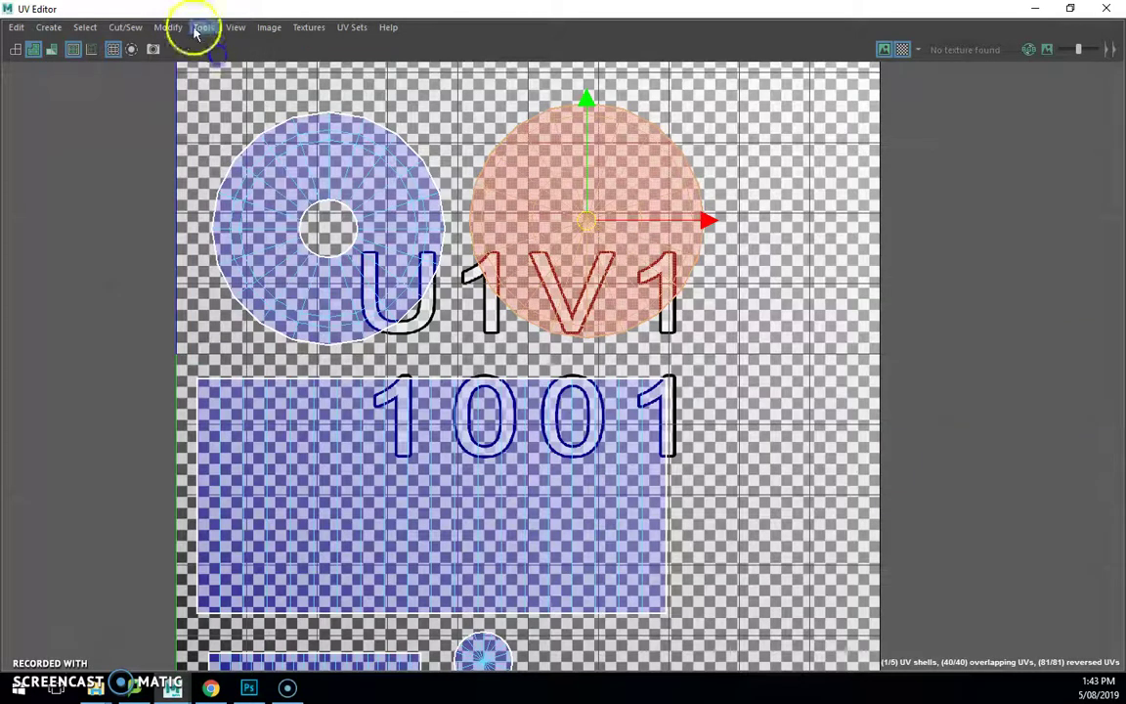
pyautogui.click(219, 55)
pyautogui.moveTo(804, 104); pyautogui.dragTo(900, 80)
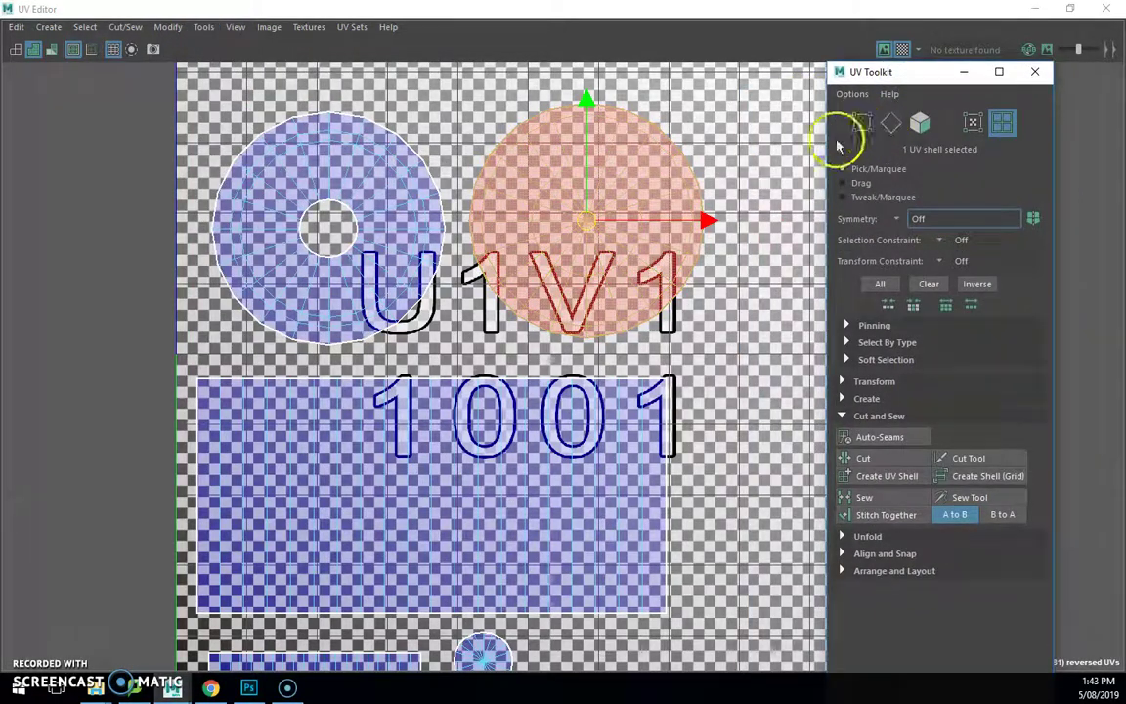
# - Restore the UV Editor to a smaller window with the UV Toolkit beside it, keeping the red shell selected
pyautogui.click(635, 239)
pyautogui.moveTo(627, 241); pyautogui.dragTo(555, 223, button='right')
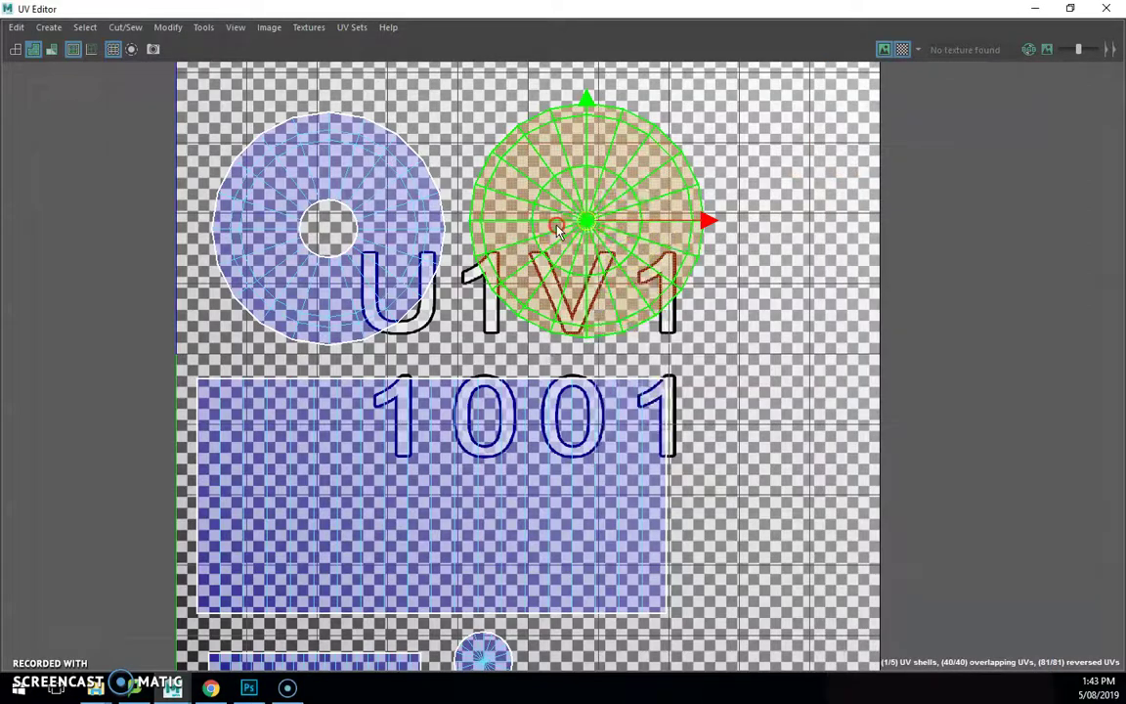
pyautogui.click(638, 192)
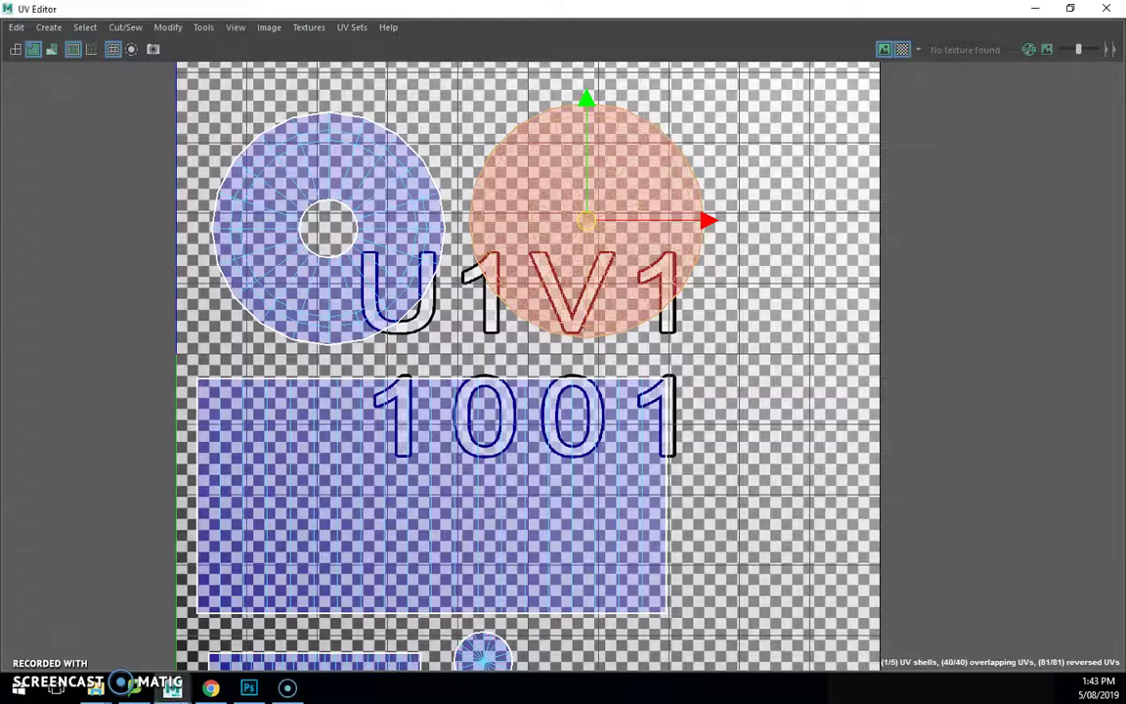
pyautogui.moveTo(469, 11); pyautogui.dragTo(489, 31)
pyautogui.moveTo(930, 72); pyautogui.dragTo(861, 114)
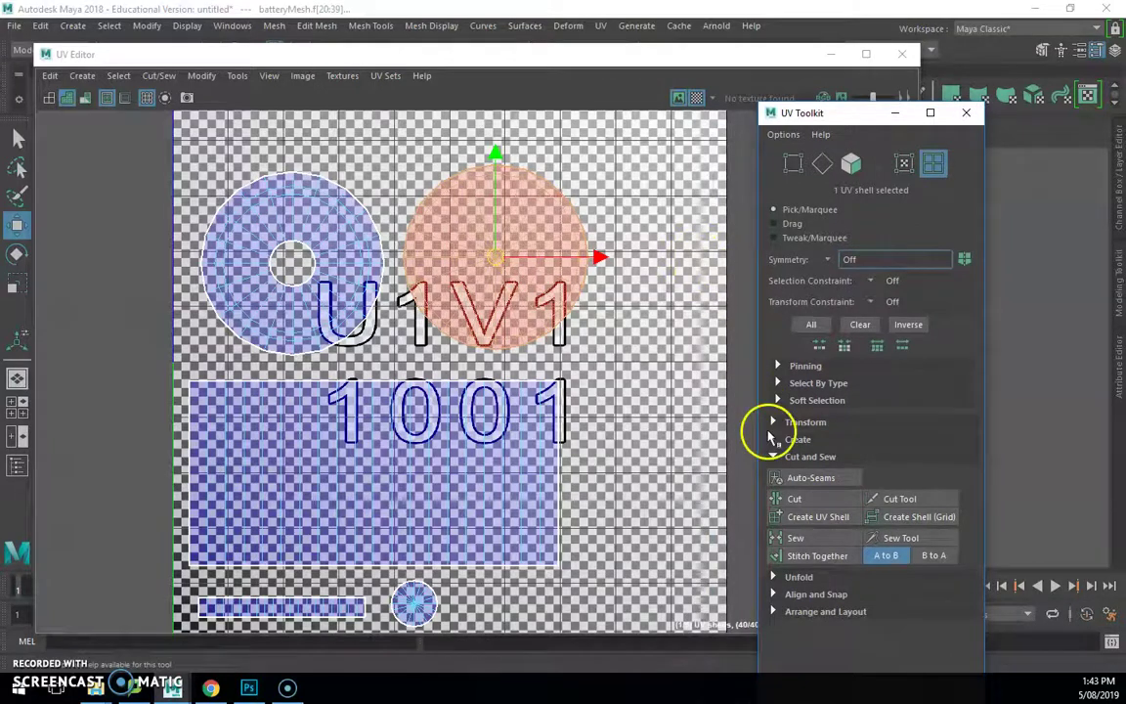
# - Flip the selected red circular shell along U using the UV Toolkit's Transform options
pyautogui.click(775, 423)
pyautogui.scroll(-6, 817, 448)
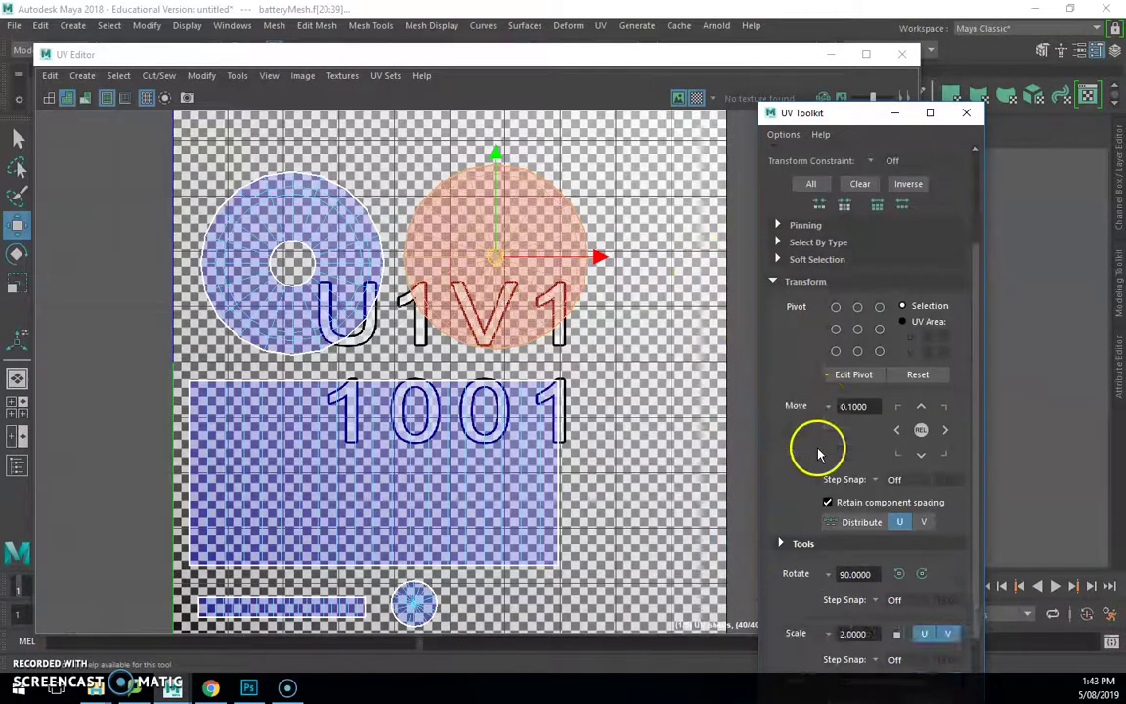
pyautogui.click(882, 561)
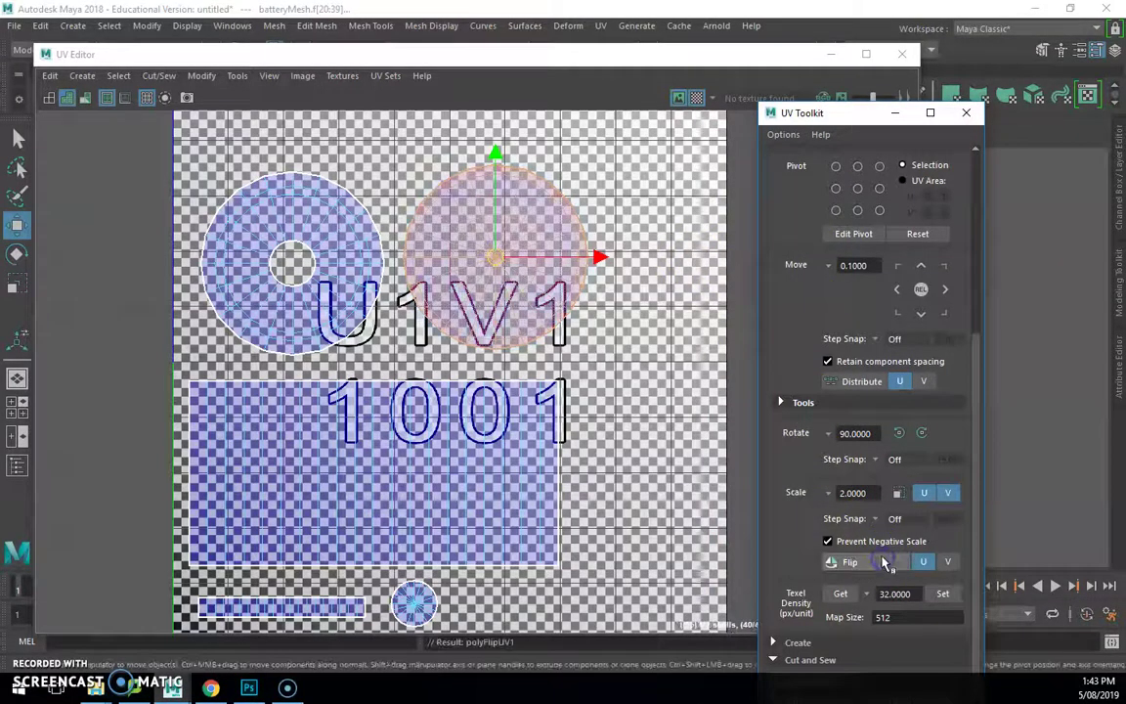
pyautogui.click(464, 386)
pyautogui.scroll(-1, 464, 386)
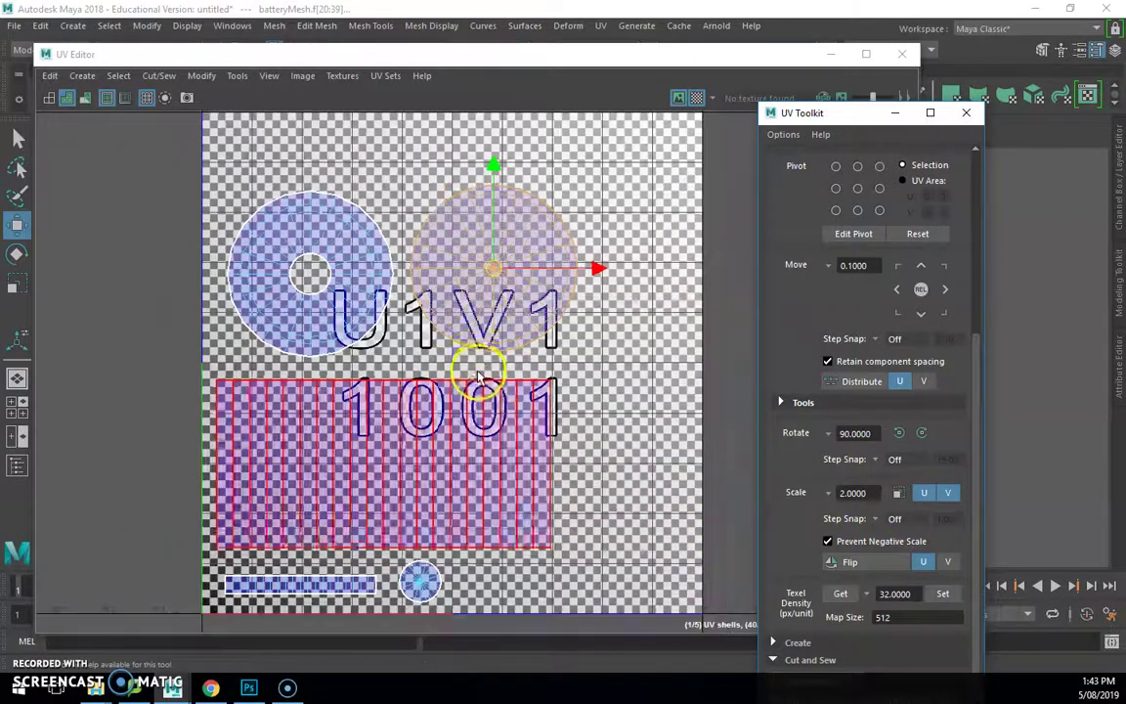
# - Narrow the UV Editor window to uncover part of the viewport and turn off the checker map
pyautogui.moveTo(469, 395)
pyautogui.keyDown('alt'); pyautogui.mouseDown(button='middle')
pyautogui.moveTo(490, 317)
pyautogui.moveTo(467, 379)
pyautogui.moveTo(438, 409)
pyautogui.moveTo(463, 396)
pyautogui.mouseUp(button='middle'); pyautogui.keyUp('alt')
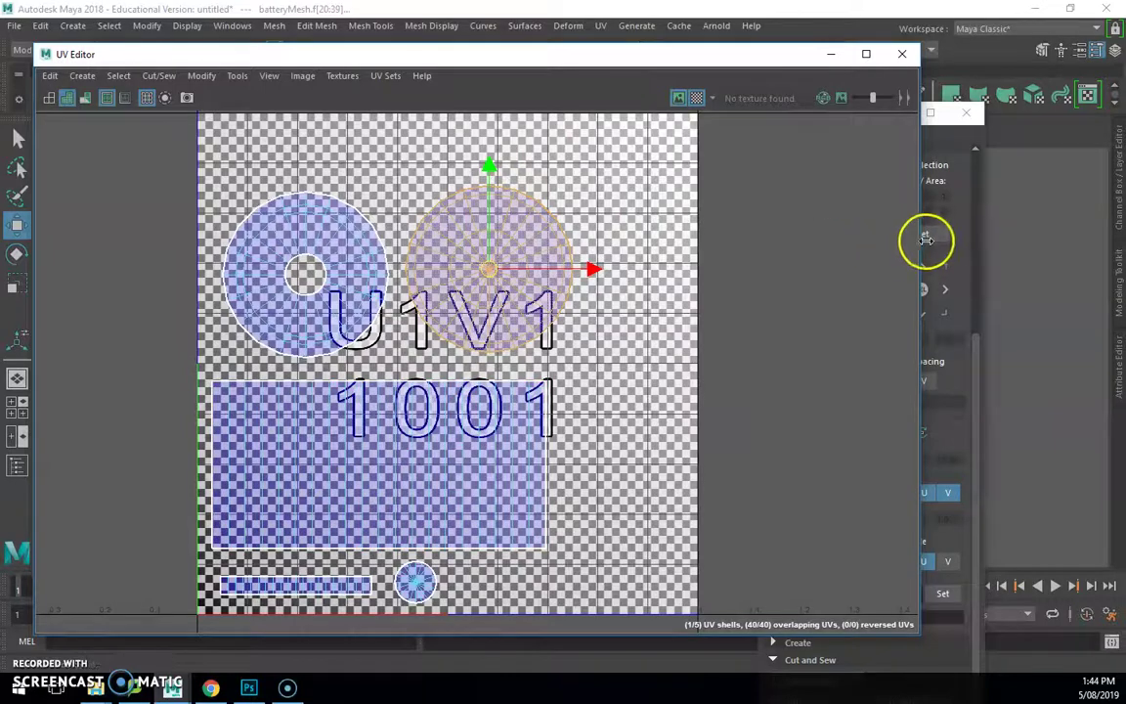
pyautogui.moveTo(919, 242); pyautogui.dragTo(691, 240)
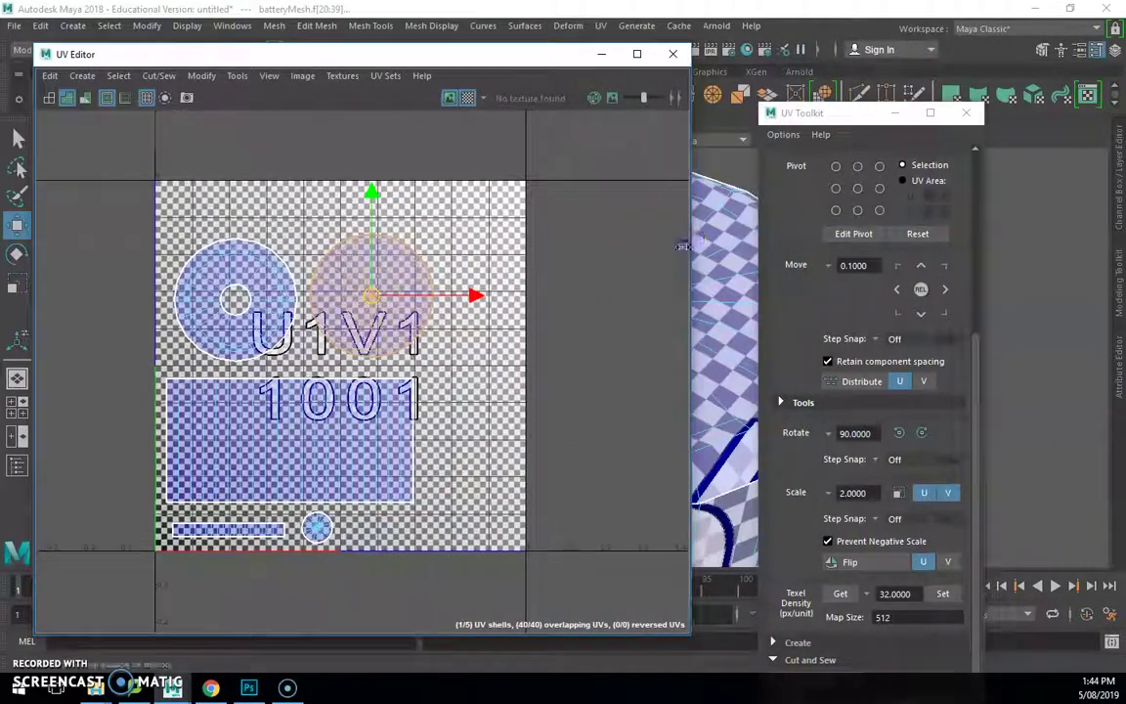
pyautogui.keyDown('alt'); pyautogui.moveTo(377, 326); pyautogui.dragTo(447, 323, button='middle'); pyautogui.keyUp('alt')
pyautogui.scroll(1, 447, 323)
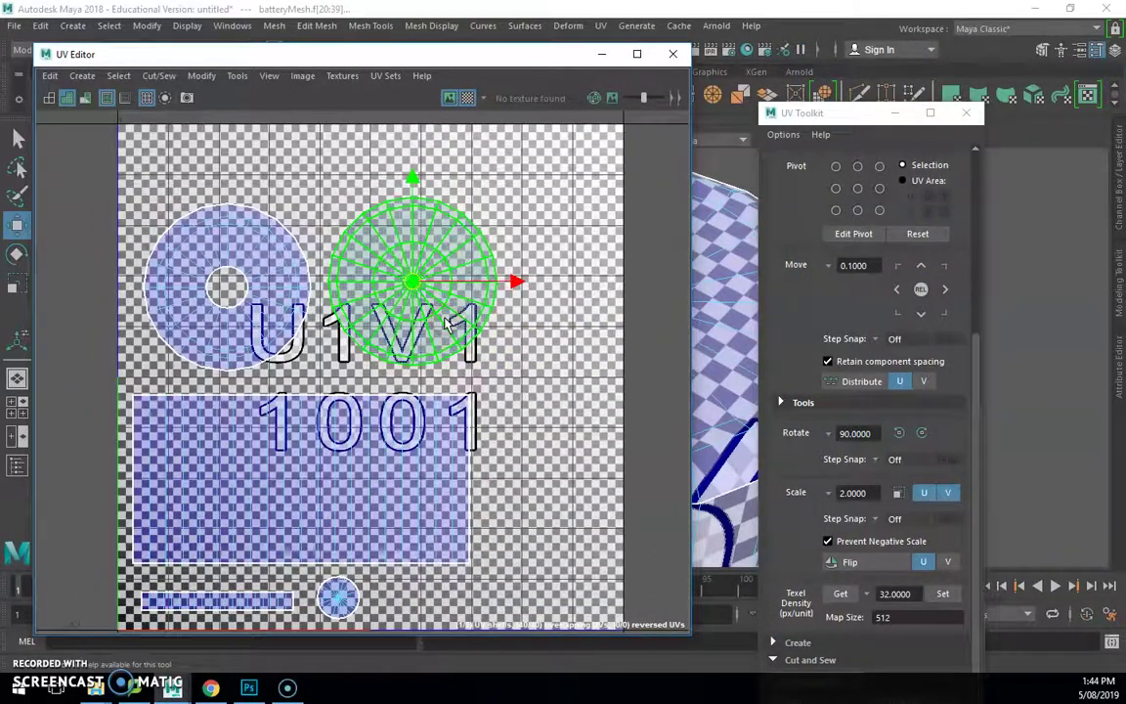
pyautogui.click(672, 54)
pyautogui.click(1087, 95)
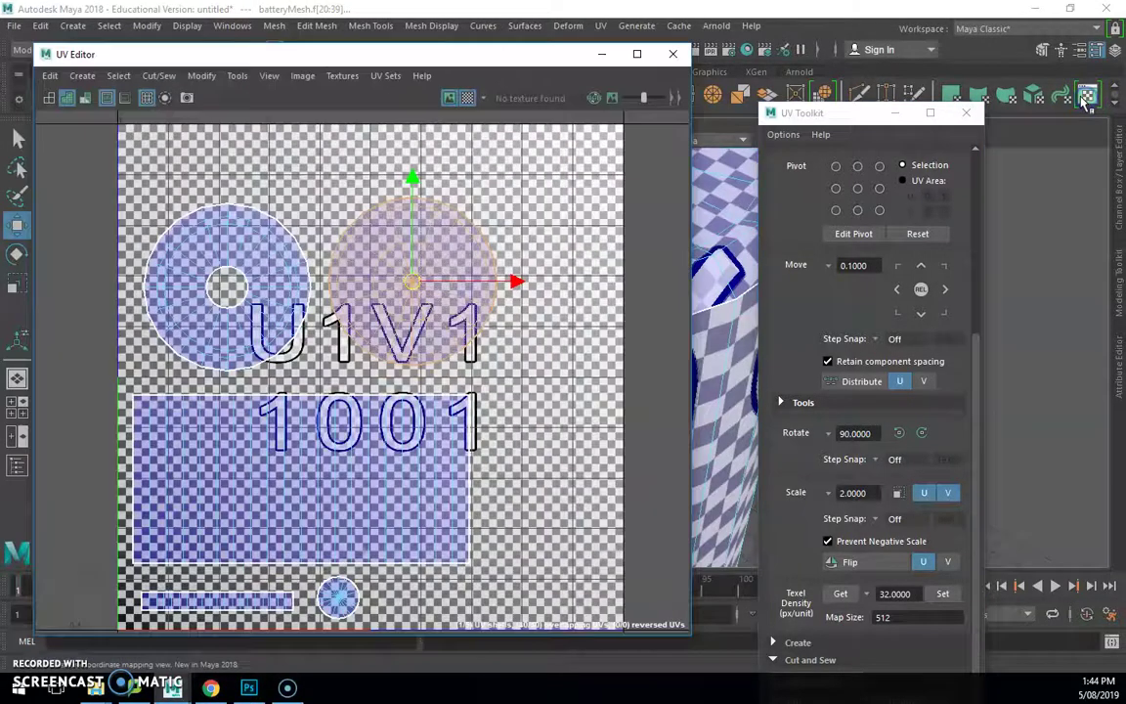
pyautogui.click(468, 99)
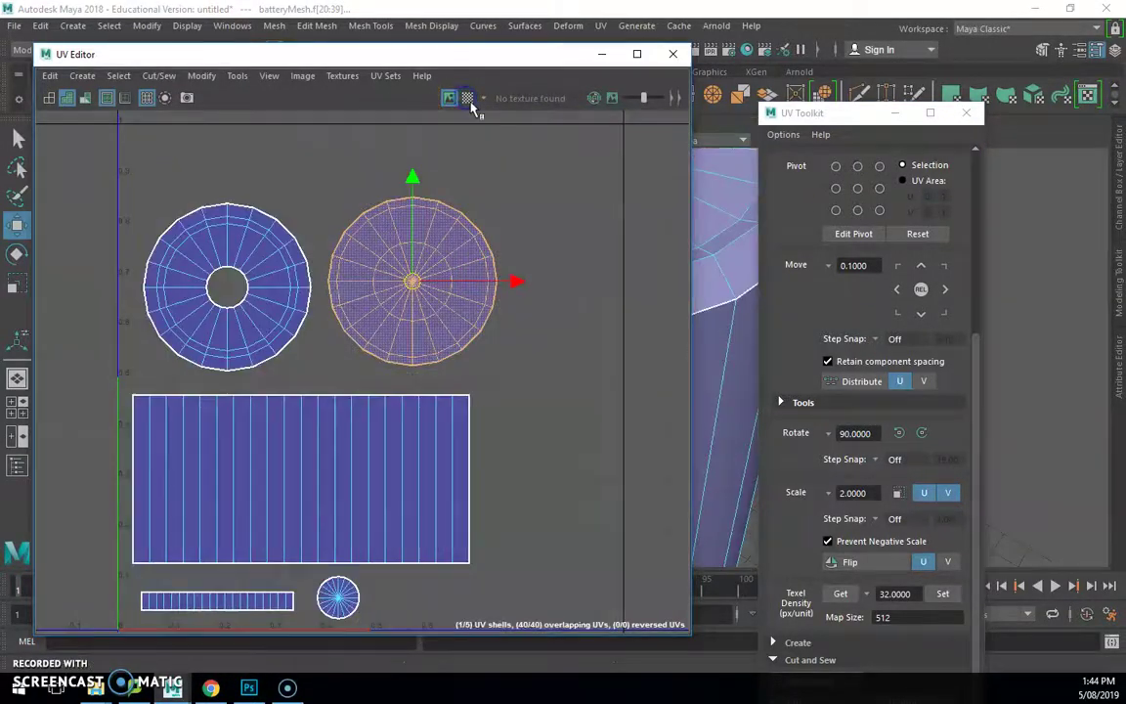
# - Minimise the UV Editor, return the battery mesh to object mode and examine its top cap, rim and side seams
pyautogui.click(604, 57)
pyautogui.keyDown('alt'); pyautogui.moveTo(555, 313); pyautogui.dragTo(532, 296); pyautogui.keyUp('alt')
pyautogui.scroll(2, 621, 214)
pyautogui.keyDown('alt'); pyautogui.moveTo(621, 214); pyautogui.dragTo(540, 327, button='middle'); pyautogui.keyUp('alt')
pyautogui.moveTo(538, 237); pyautogui.dragTo(603, 219, button='right')
pyautogui.click(390, 298)
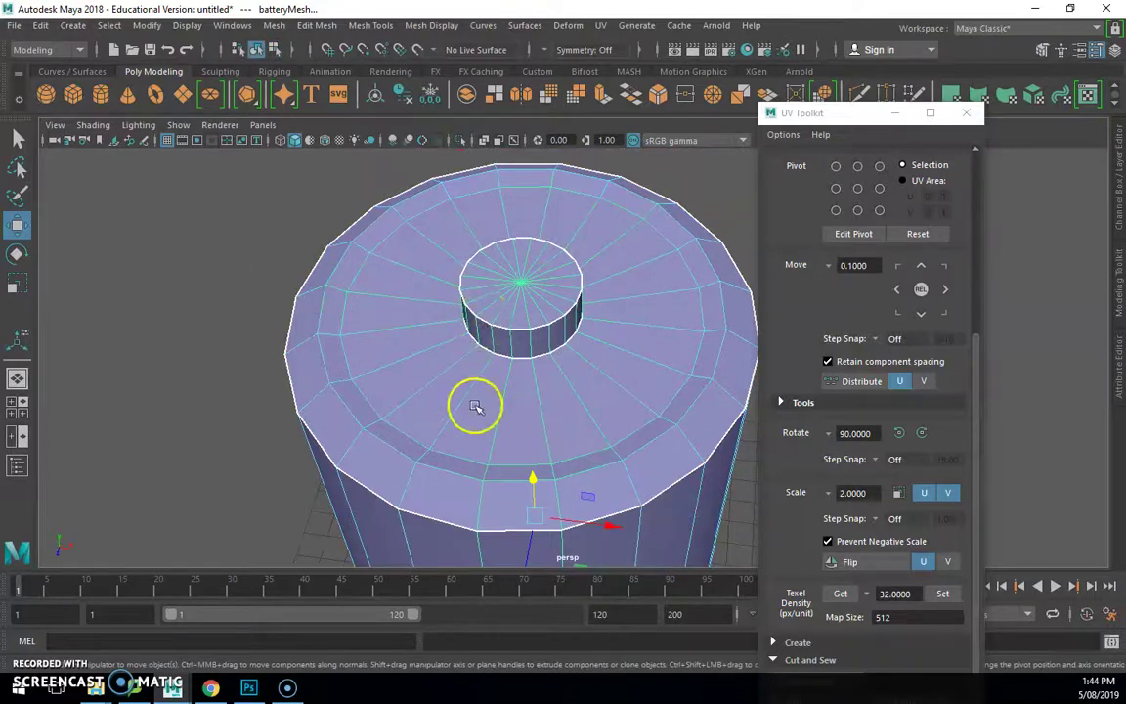
pyautogui.keyDown('alt'); pyautogui.moveTo(475, 406); pyautogui.dragTo(373, 388); pyautogui.keyUp('alt')
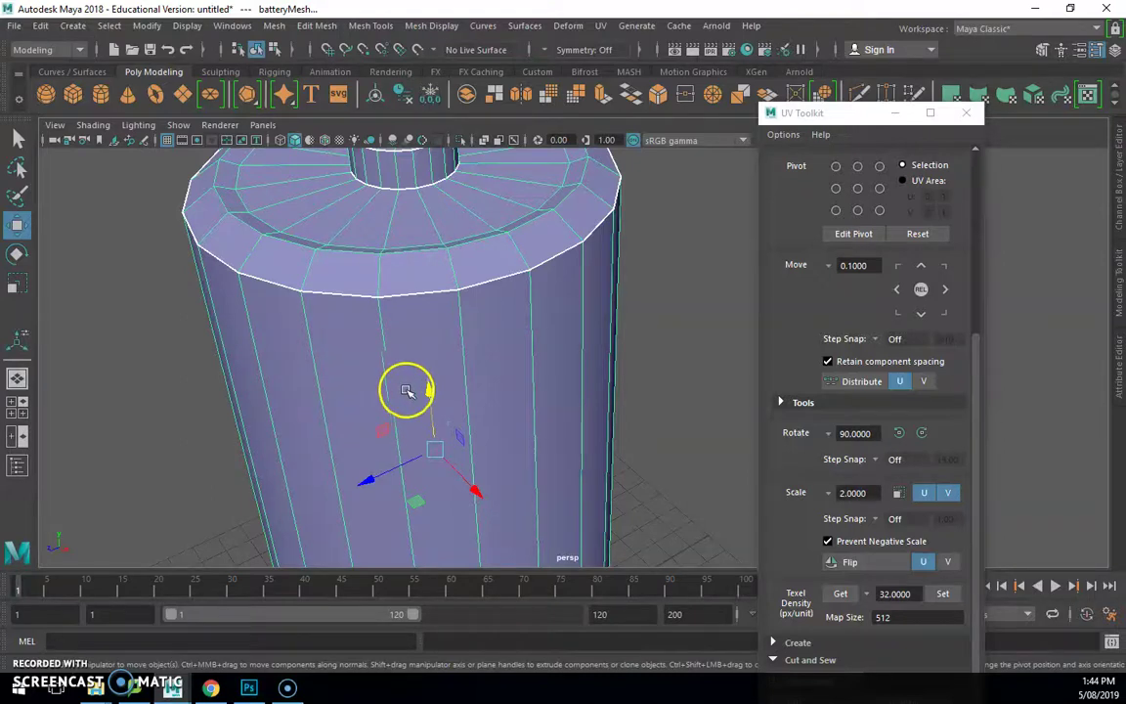
pyautogui.keyDown('alt'); pyautogui.moveTo(384, 405); pyautogui.dragTo(385, 402); pyautogui.keyUp('alt')
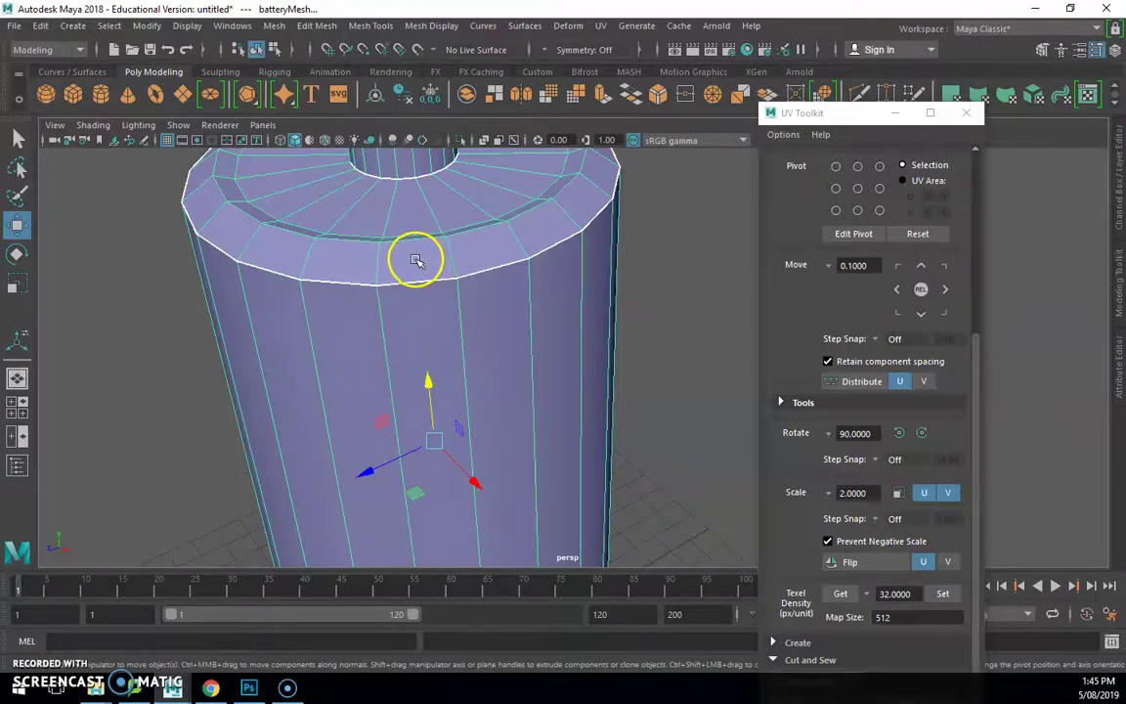
# - Reopen the UV Editor beside the model and select one edge on the rim where the top cap meets the battery's side
pyautogui.click(1085, 94)
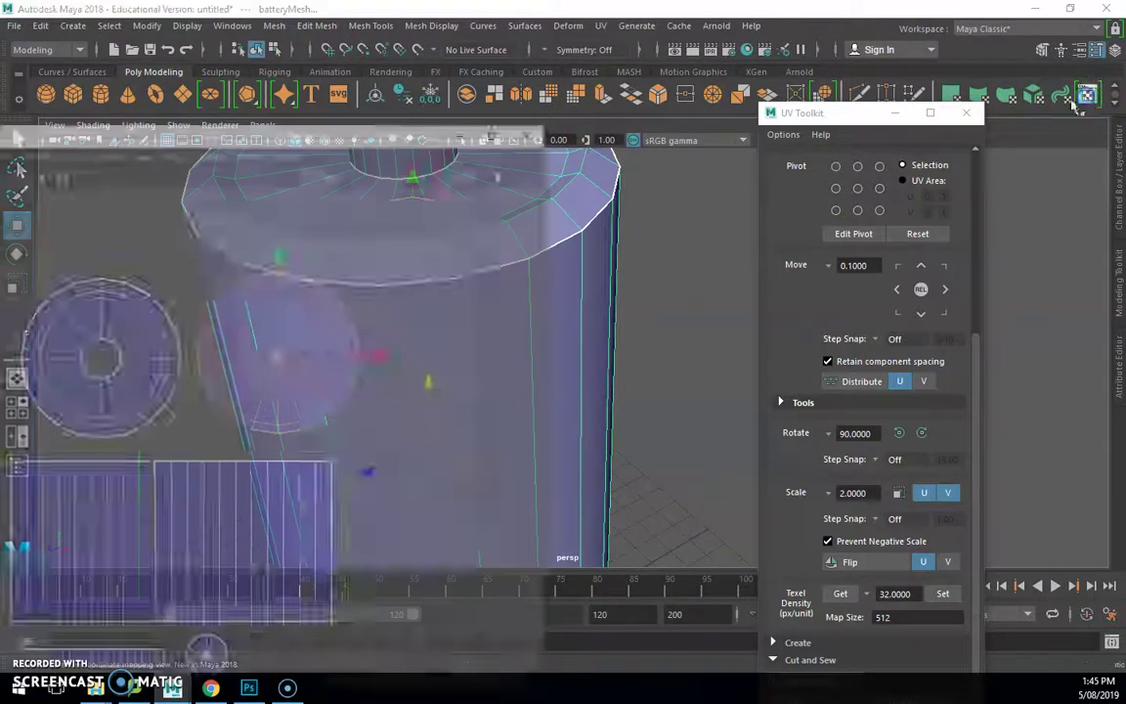
pyautogui.moveTo(409, 55); pyautogui.dragTo(787, 83)
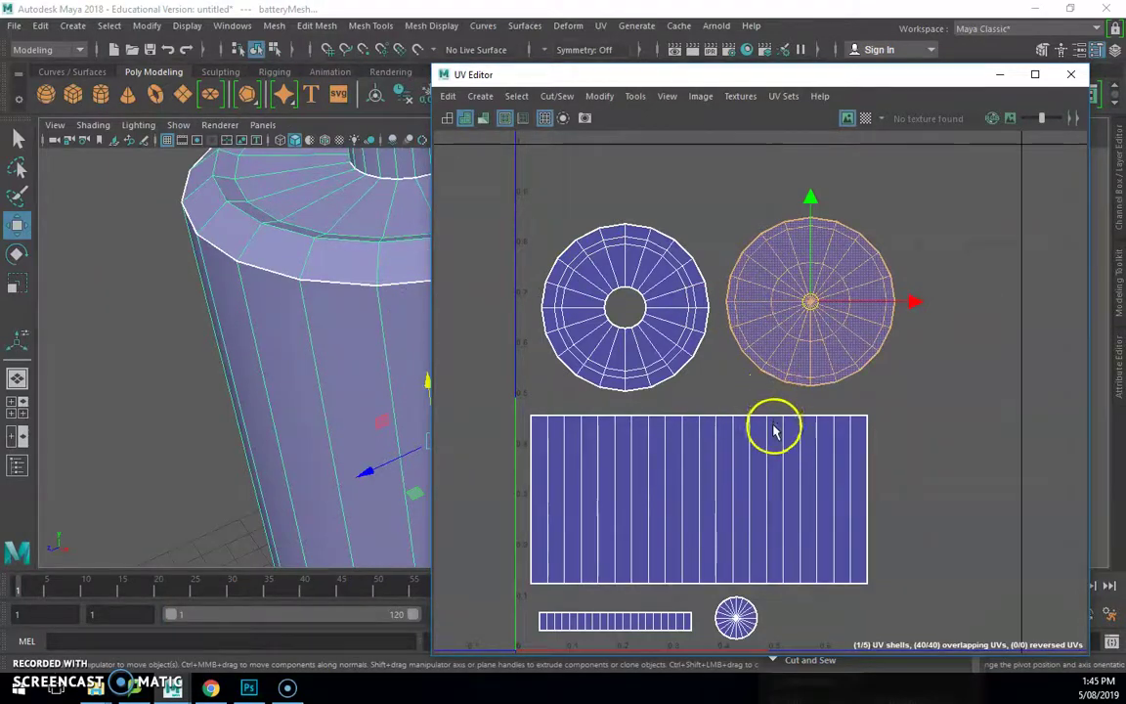
pyautogui.moveTo(387, 279); pyautogui.dragTo(389, 200, button='right')
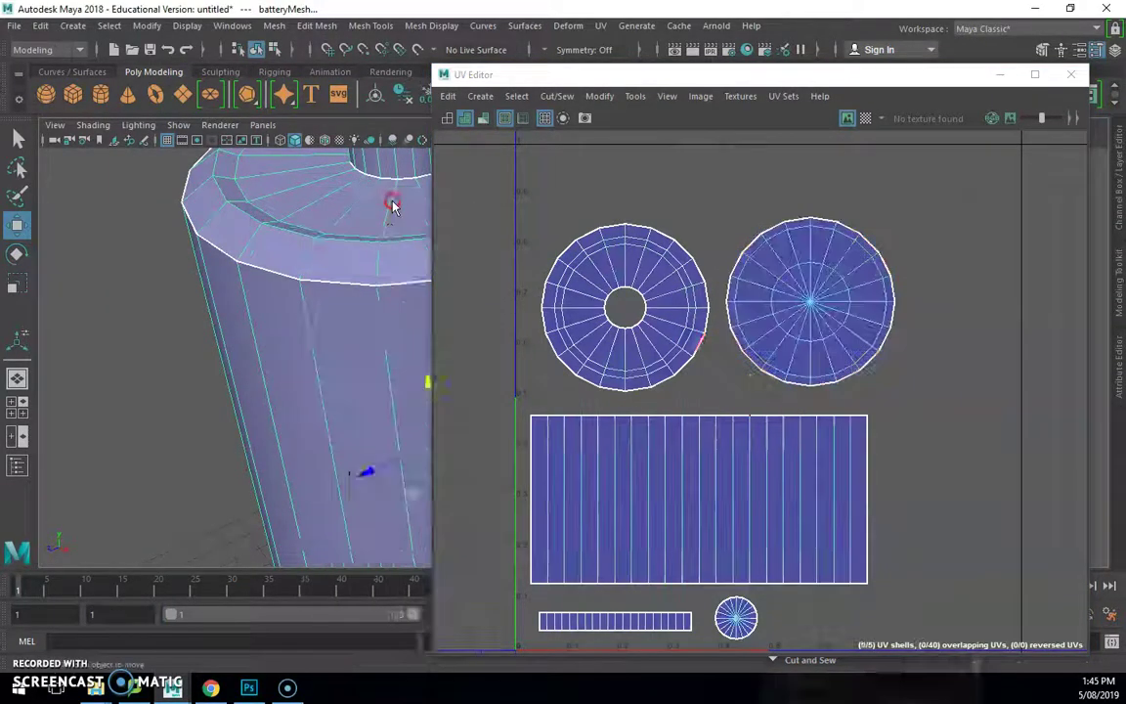
pyautogui.moveTo(392, 288)
pyautogui.mouseDown(button='right')
pyautogui.moveTo(395, 221)
pyautogui.moveTo(394, 270)
pyautogui.mouseUp(button='right')
pyautogui.click(394, 269)
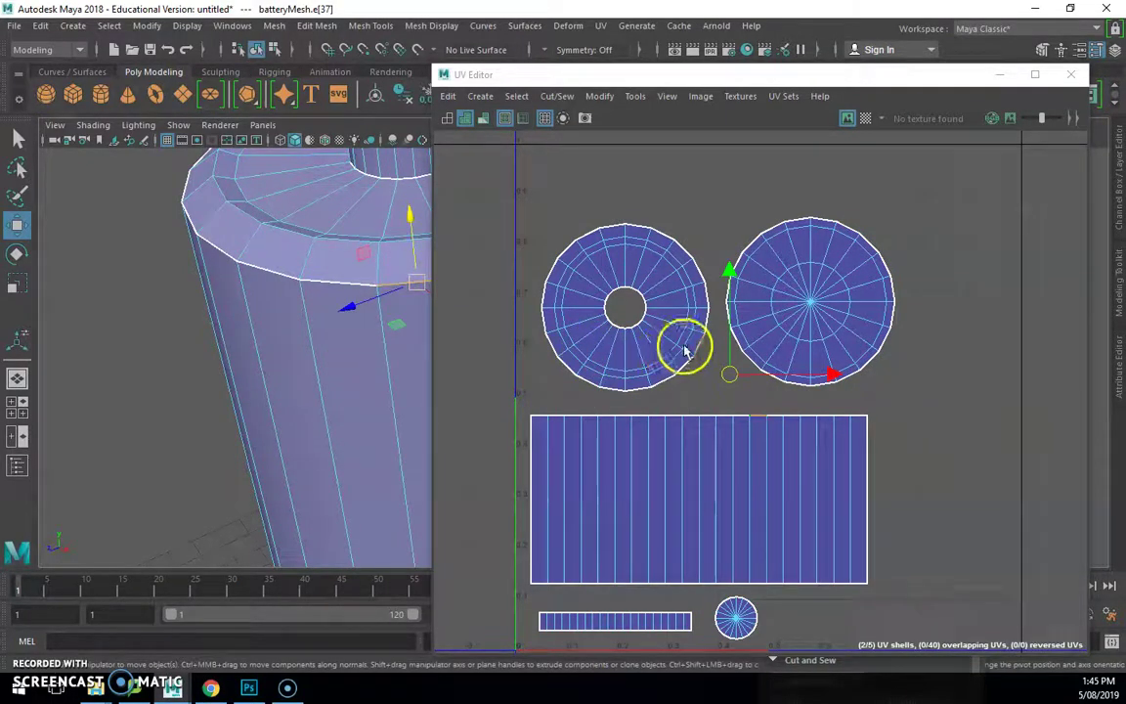
# - Place the UV Editor and UV Toolkit side by side and collapse the Transform options to expose the Cut and Sew tools
pyautogui.moveTo(688, 76); pyautogui.dragTo(359, 64)
pyautogui.moveTo(799, 115); pyautogui.dragTo(852, 64)
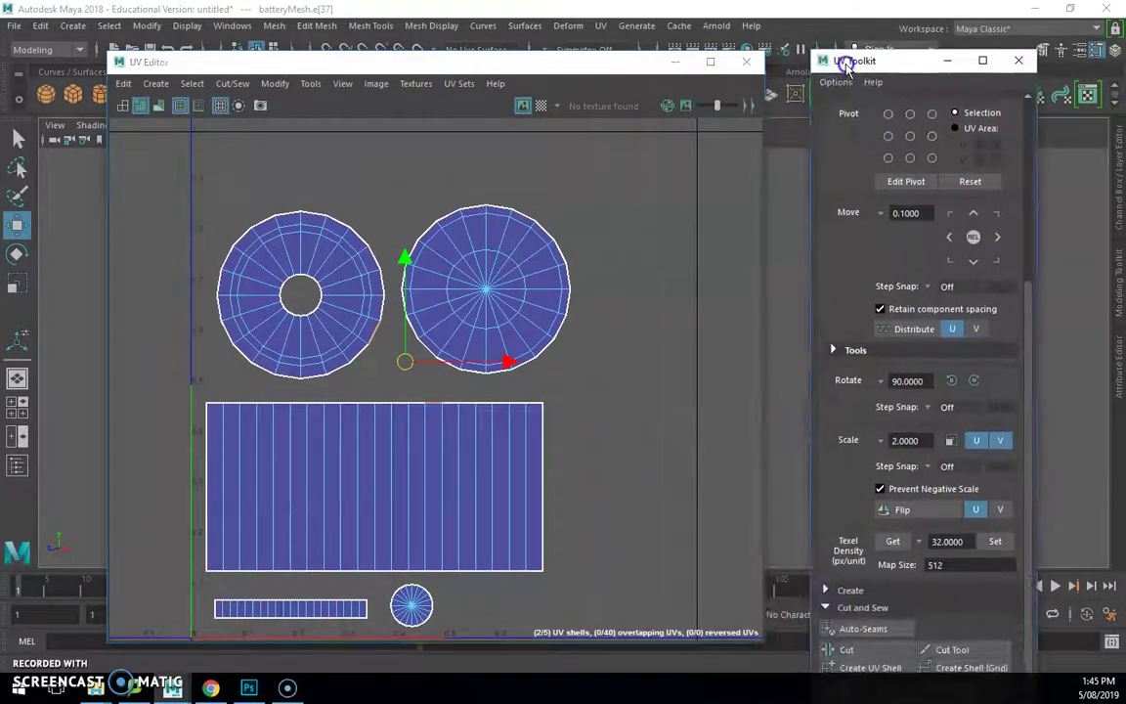
pyautogui.click(838, 354)
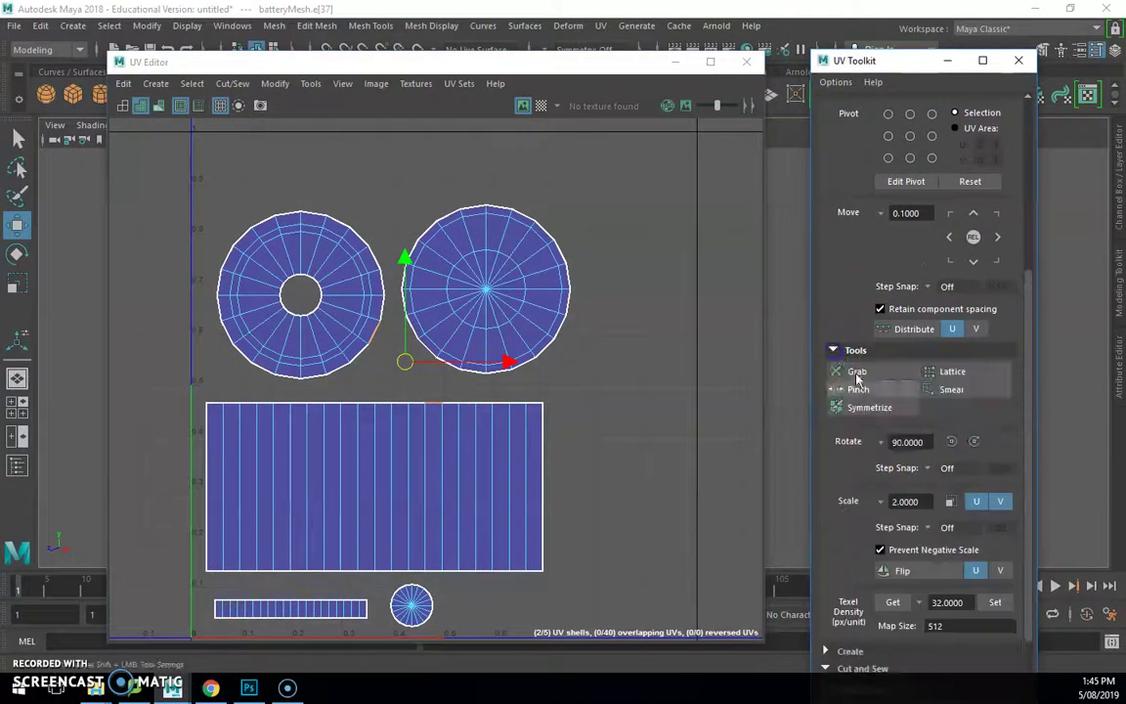
pyautogui.click(829, 351)
pyautogui.scroll(4, 841, 203)
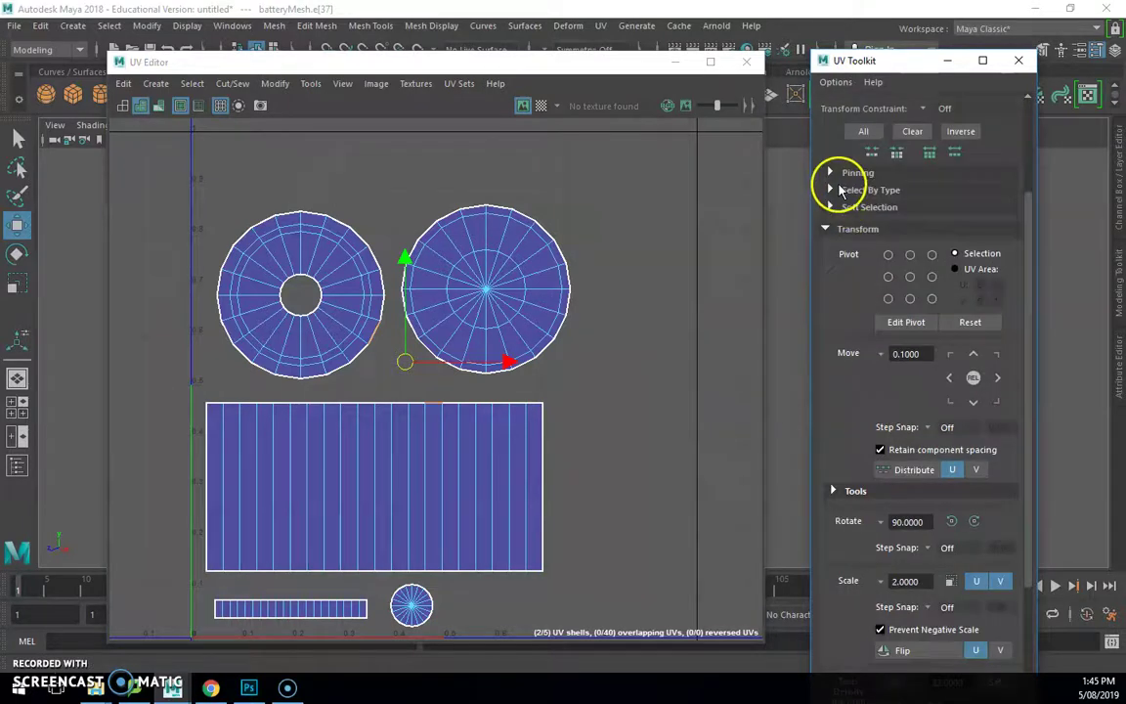
pyautogui.click(828, 228)
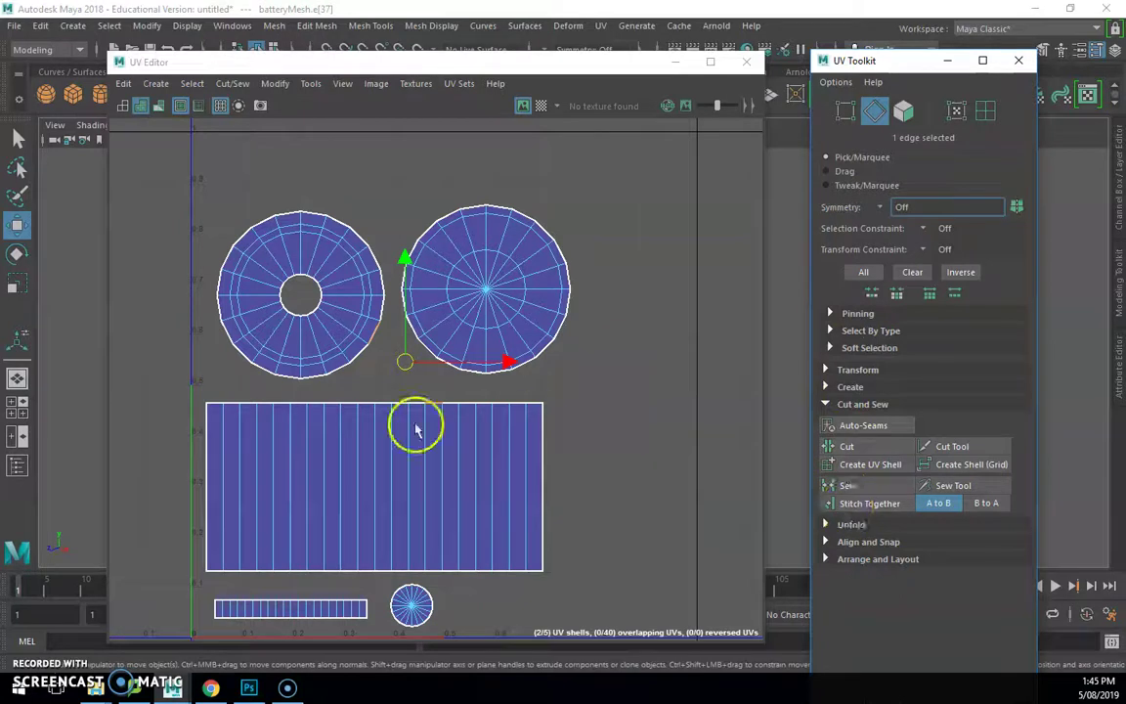
# - Try Stitch Together with A to B on the selected rim edge, and undo it
pyautogui.click(850, 503)
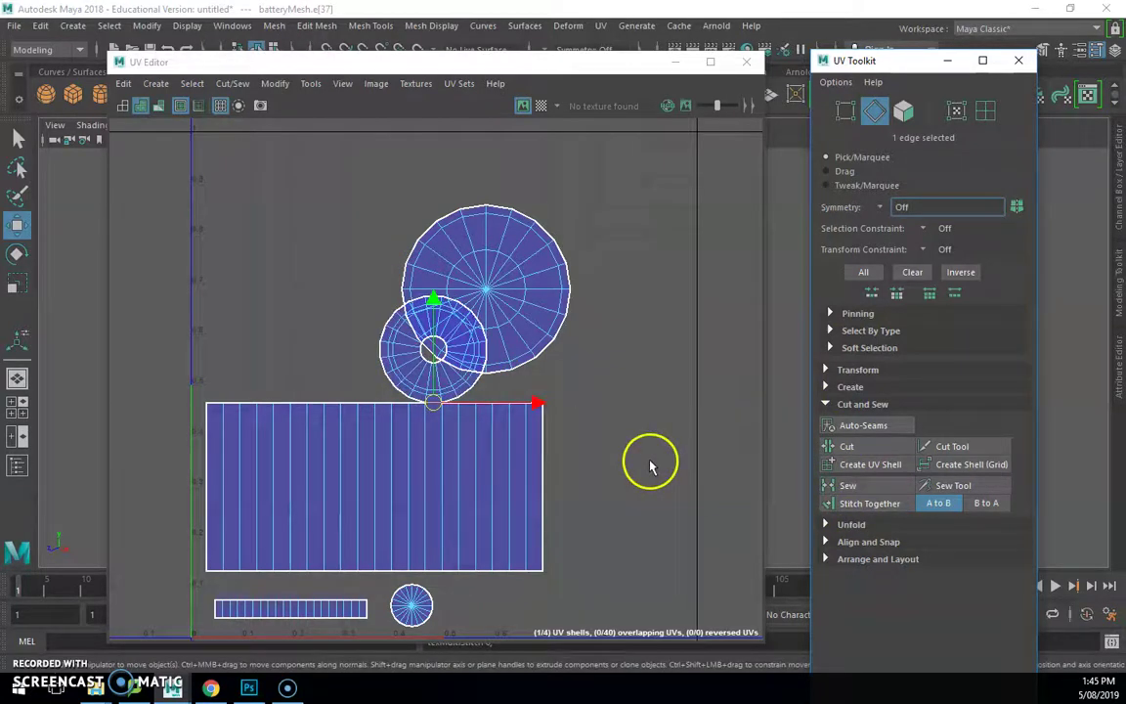
pyautogui.scroll(3, 361, 402)
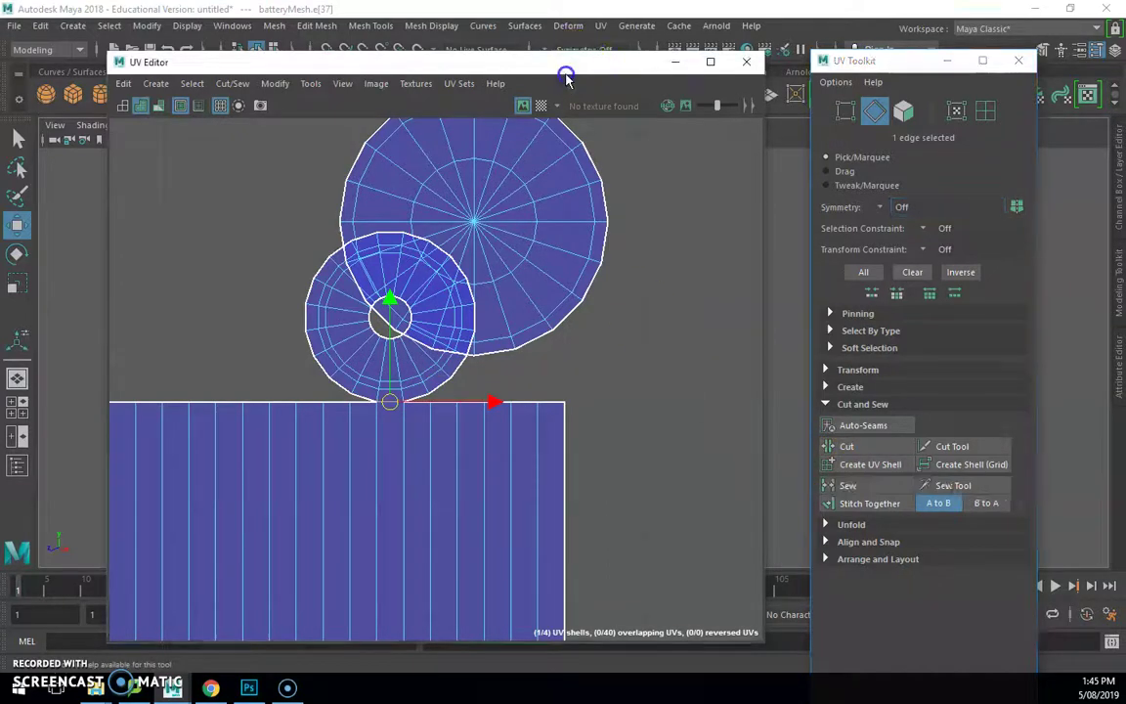
pyautogui.hotkey('ctrl', 'z')
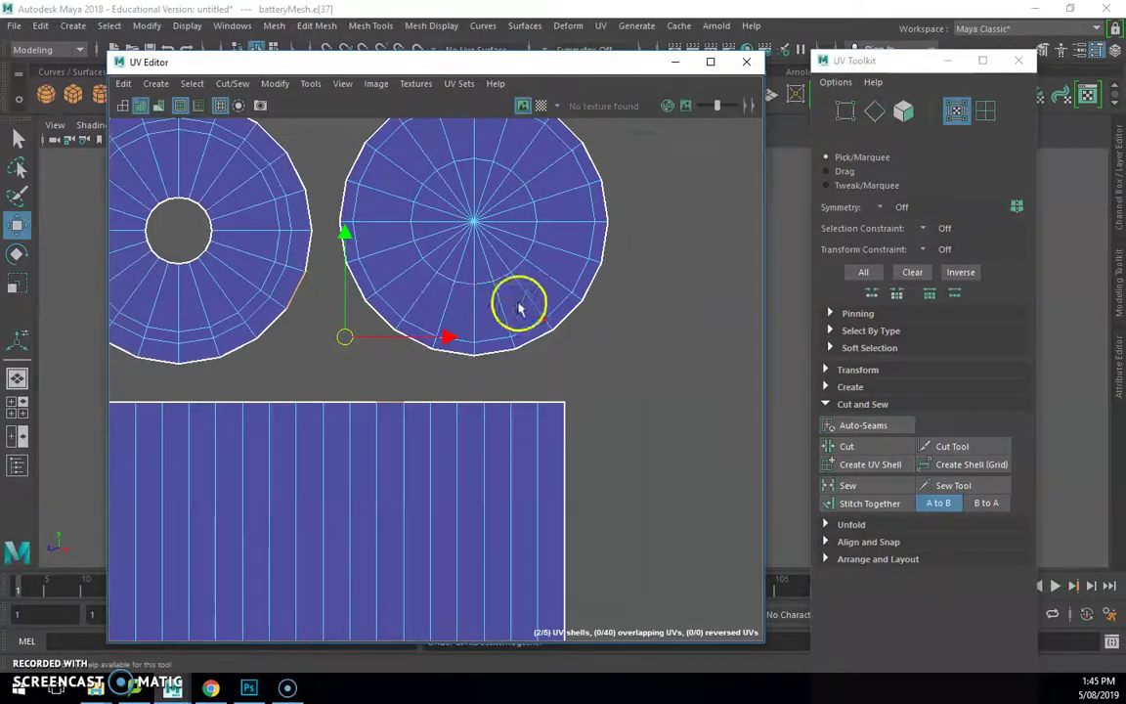
# - Try to sew the ring shell to the rectangular shell along the selected edge, and undo the sew
pyautogui.click(846, 488)
pyautogui.click(598, 272)
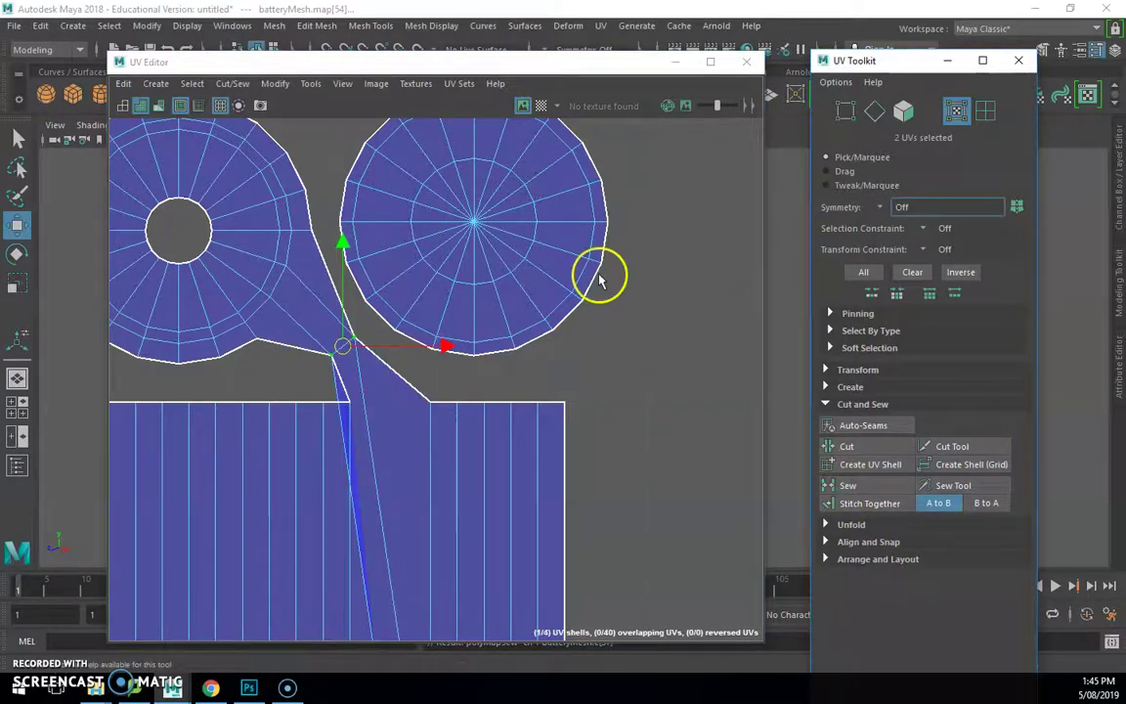
pyautogui.click(402, 54)
pyautogui.hotkey('ctrl', 'z')
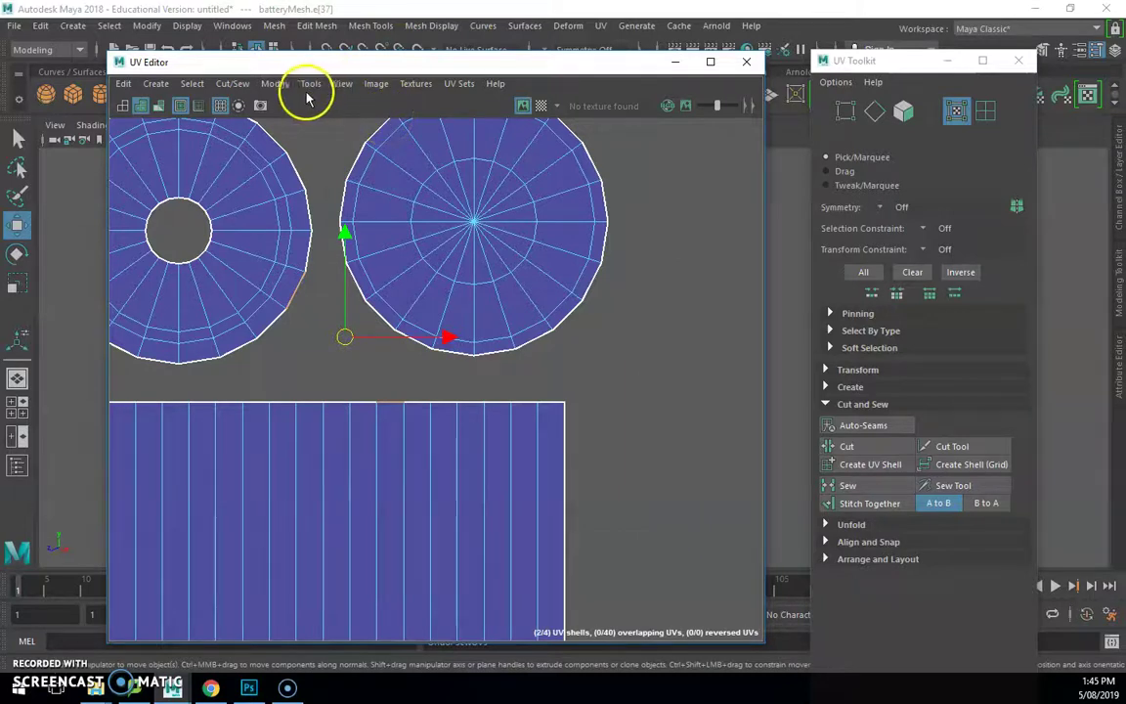
pyautogui.scroll(-2, 527, 321)
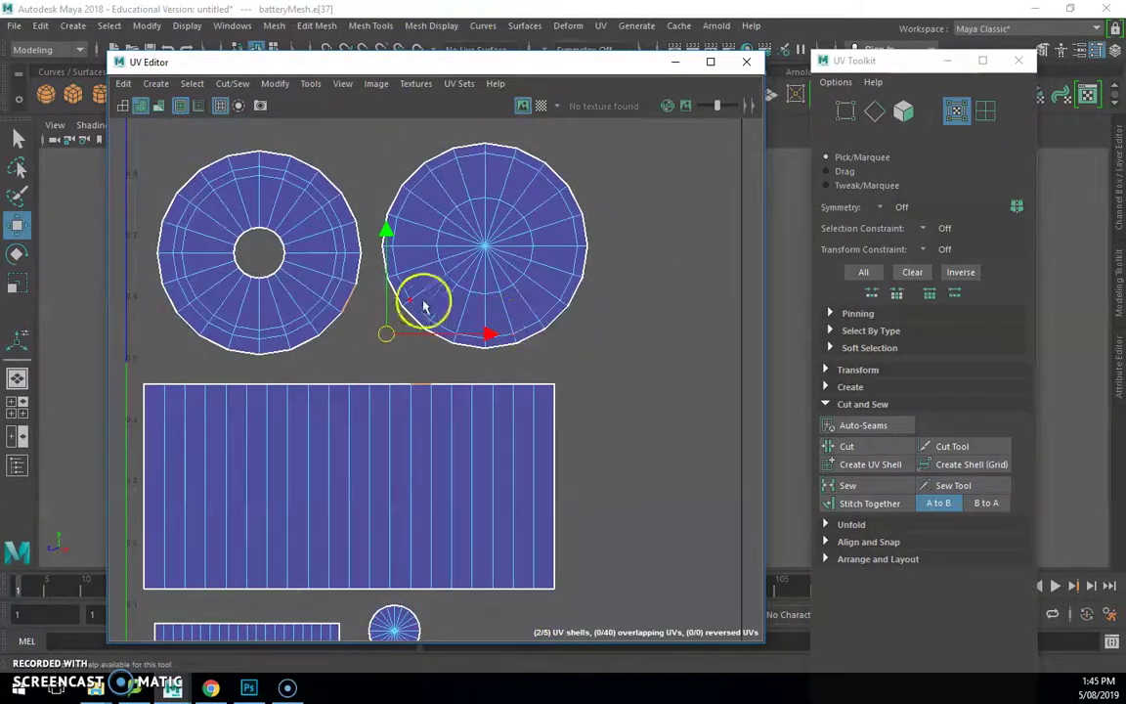
pyautogui.scroll(-1, 415, 303)
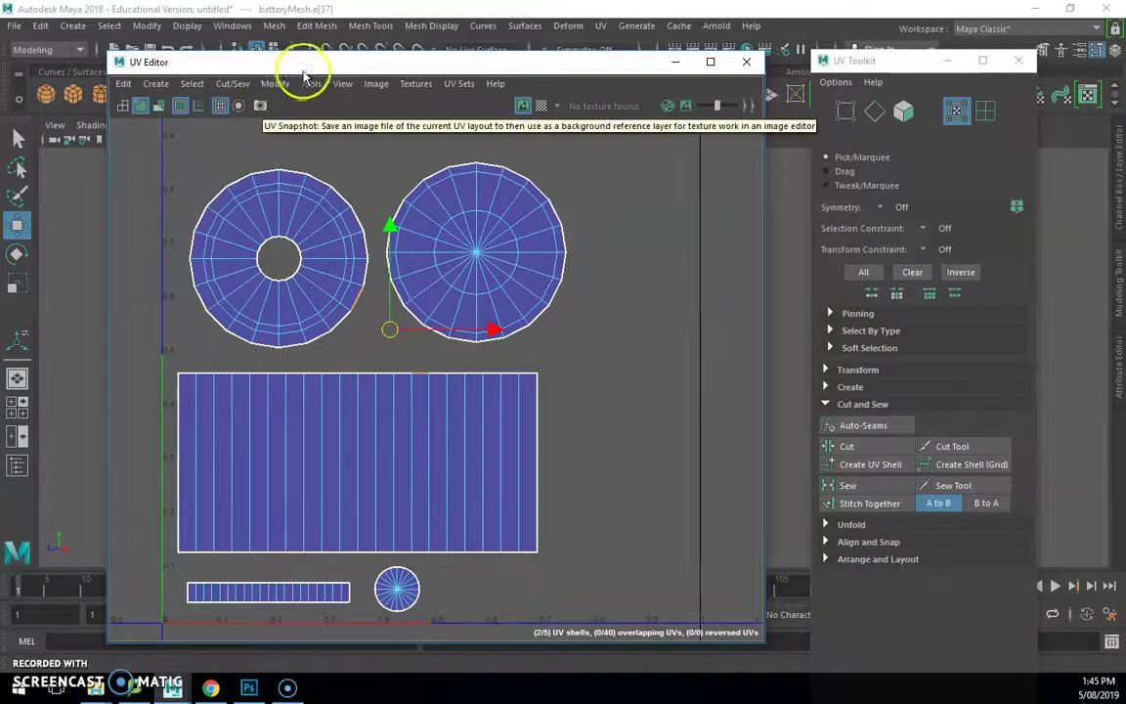
# - Return to object mode and save a UV snapshot of the battery mesh as batteryUV, a 1024 × 1024 px PNG, in the battery project's images folder
pyautogui.moveTo(301, 62); pyautogui.dragTo(551, 61)
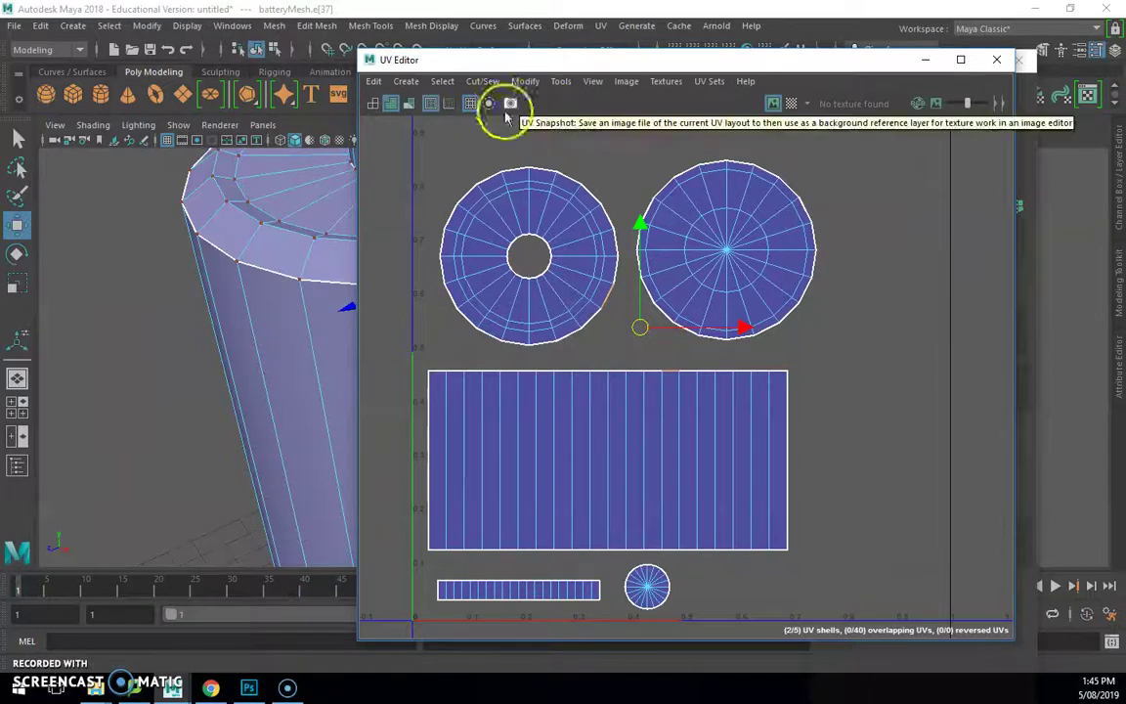
pyautogui.moveTo(320, 282); pyautogui.dragTo(371, 226, button='right')
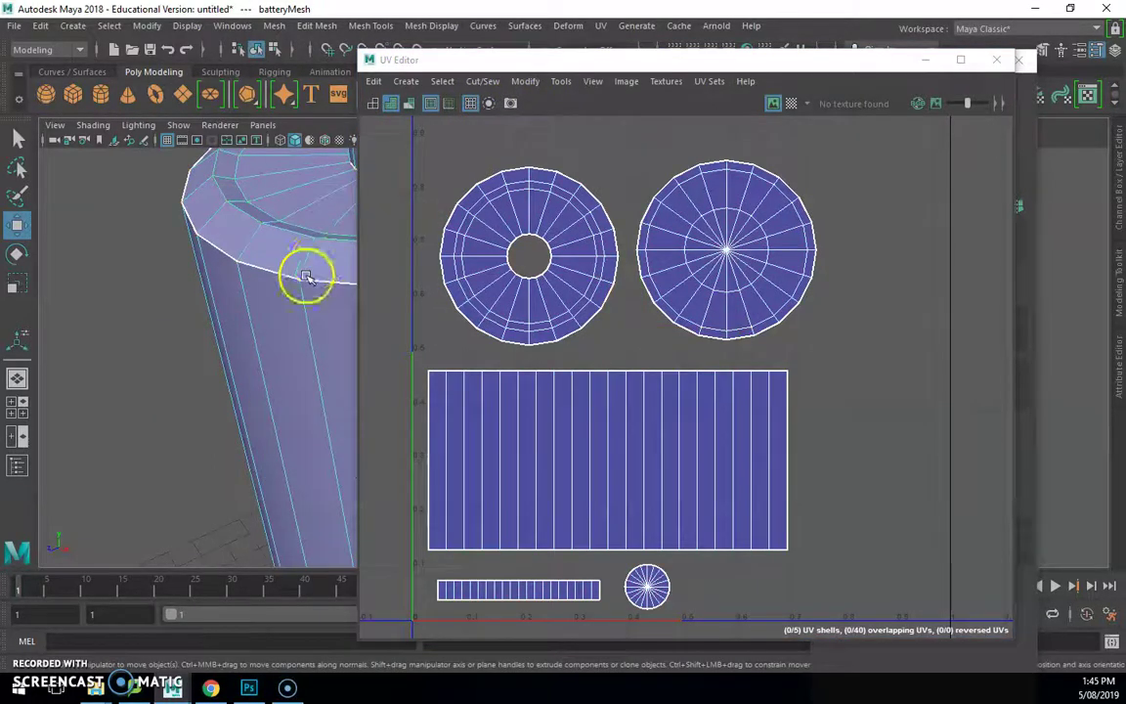
pyautogui.click(509, 106)
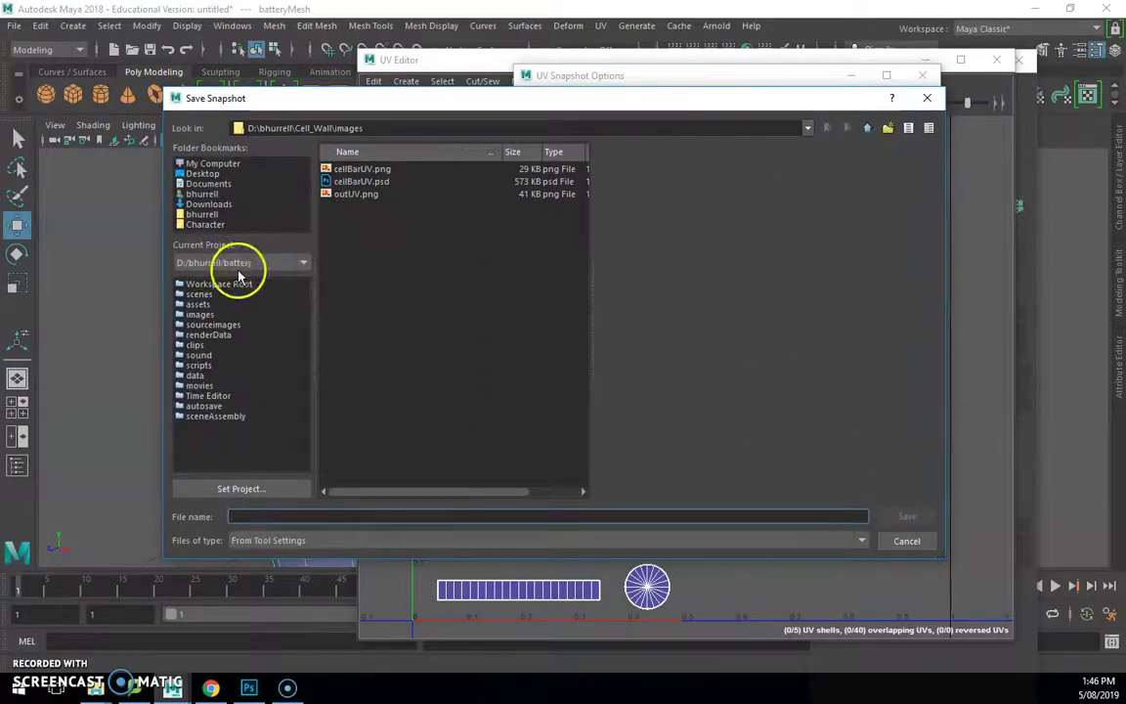
pyautogui.click(195, 313)
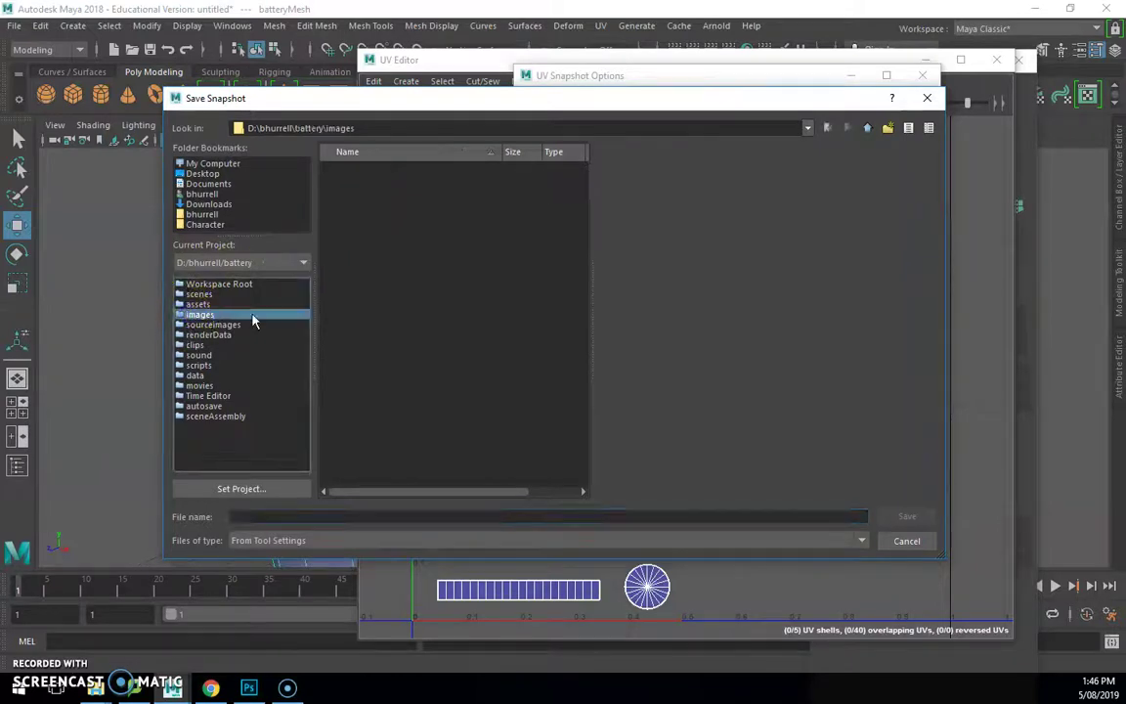
pyautogui.click(522, 516)
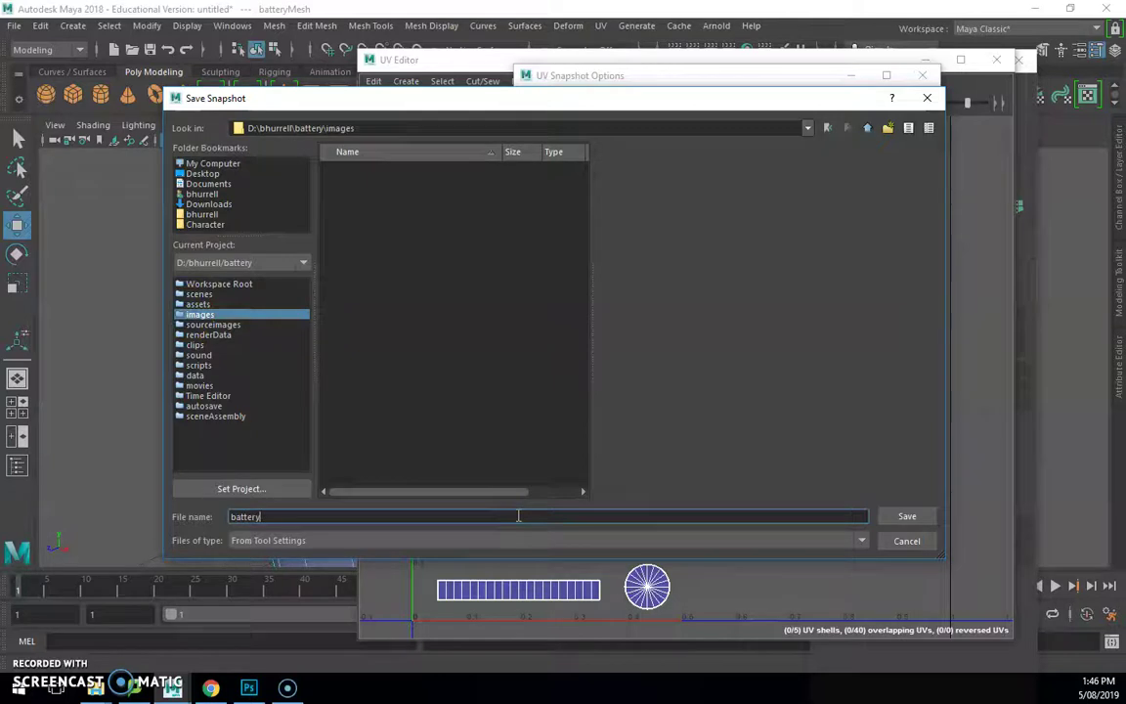
pyautogui.click(908, 517)
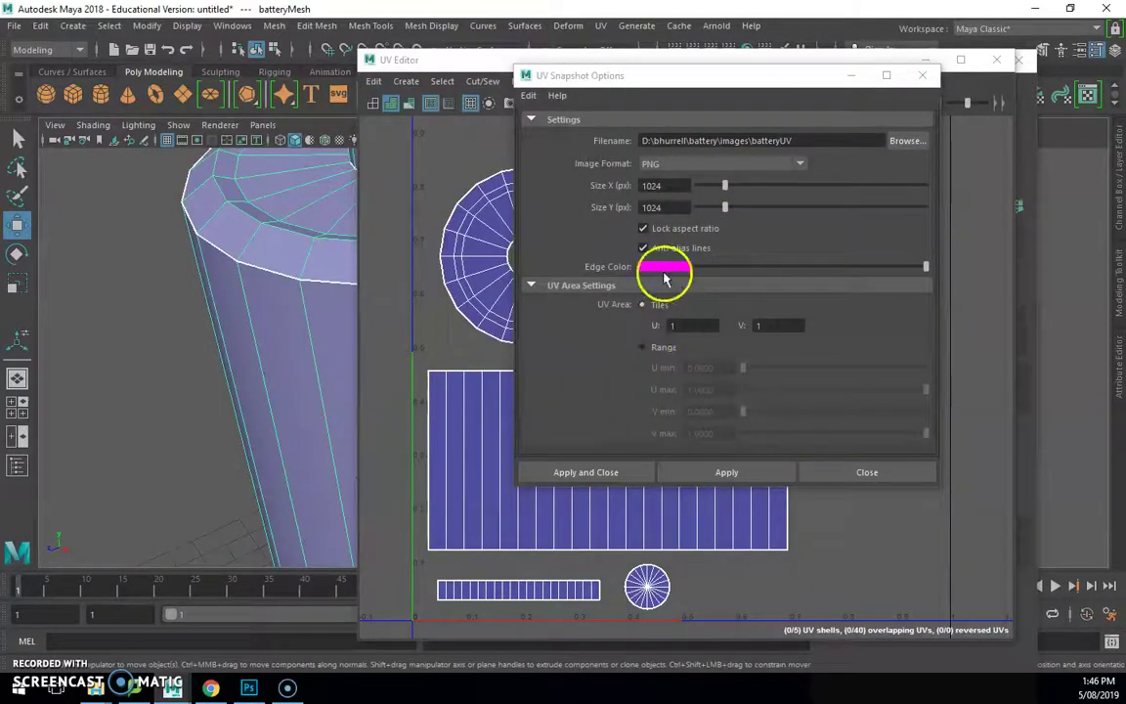
pyautogui.doubleClick(655, 185)
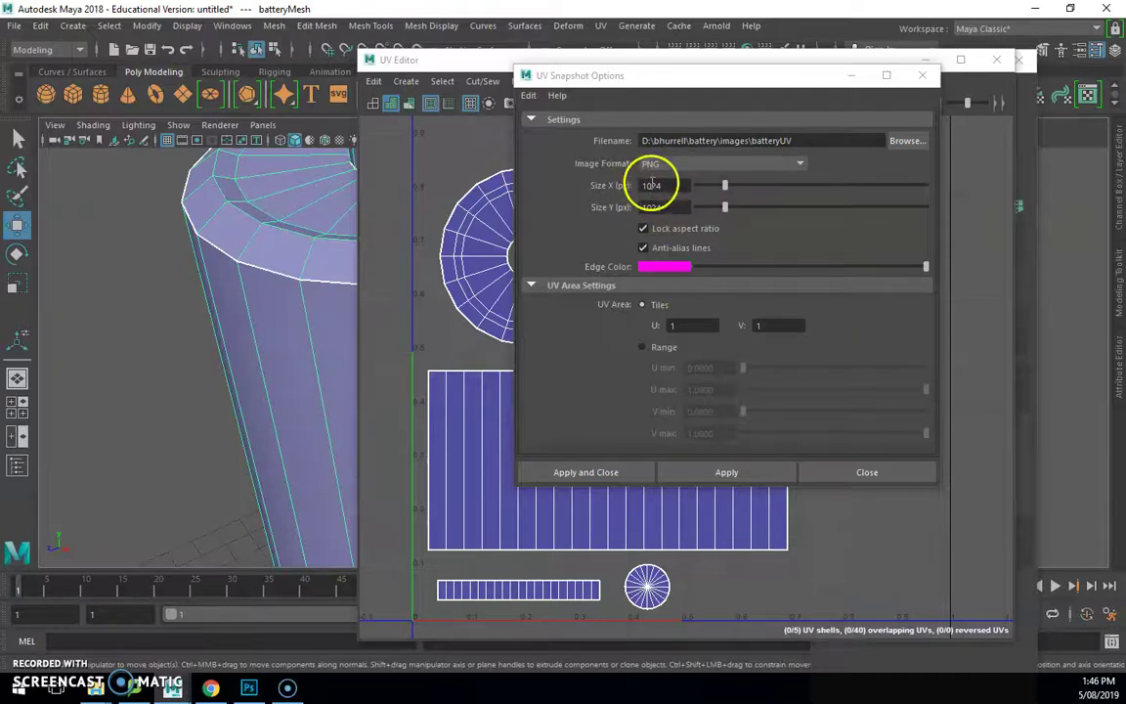
pyautogui.click(616, 469)
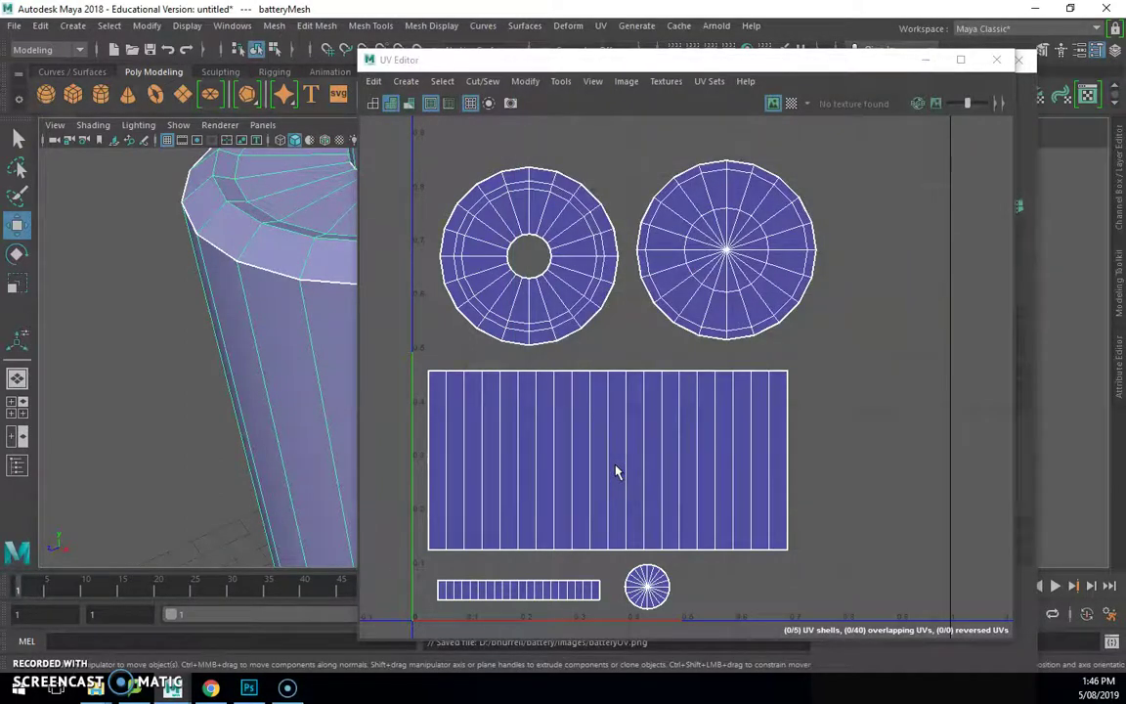
# - Deselect and reselect the battery mesh, and switch to the File Explorer window showing the sourceimages folder
pyautogui.click(138, 384)
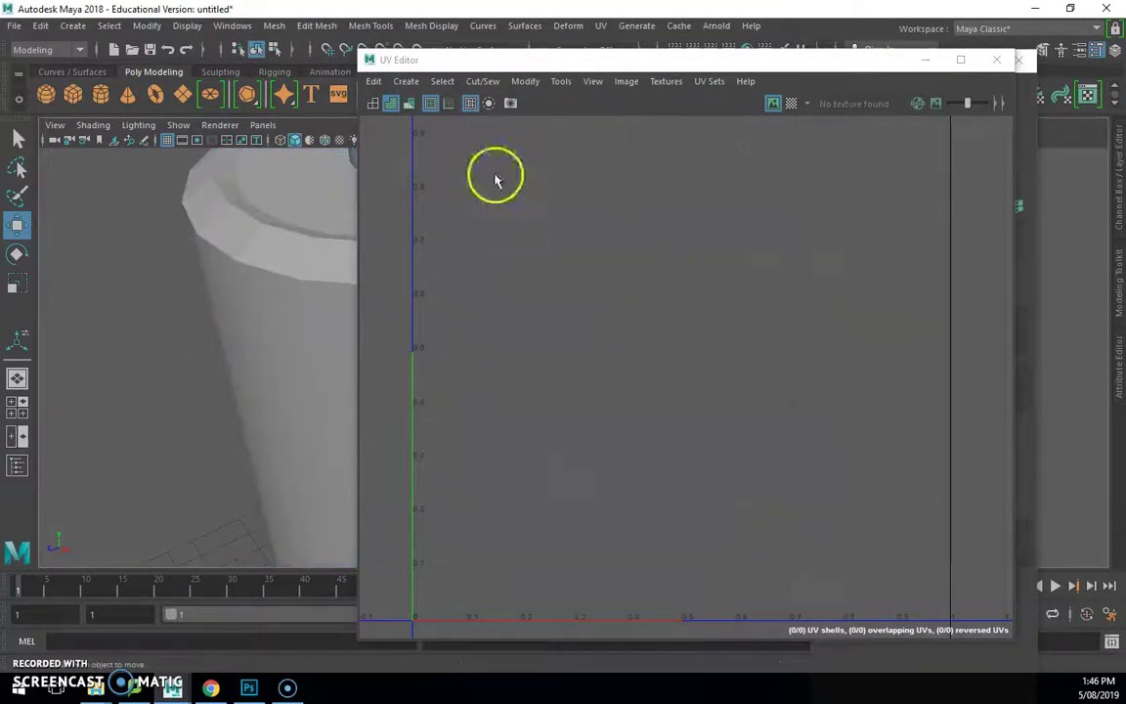
pyautogui.click(217, 279)
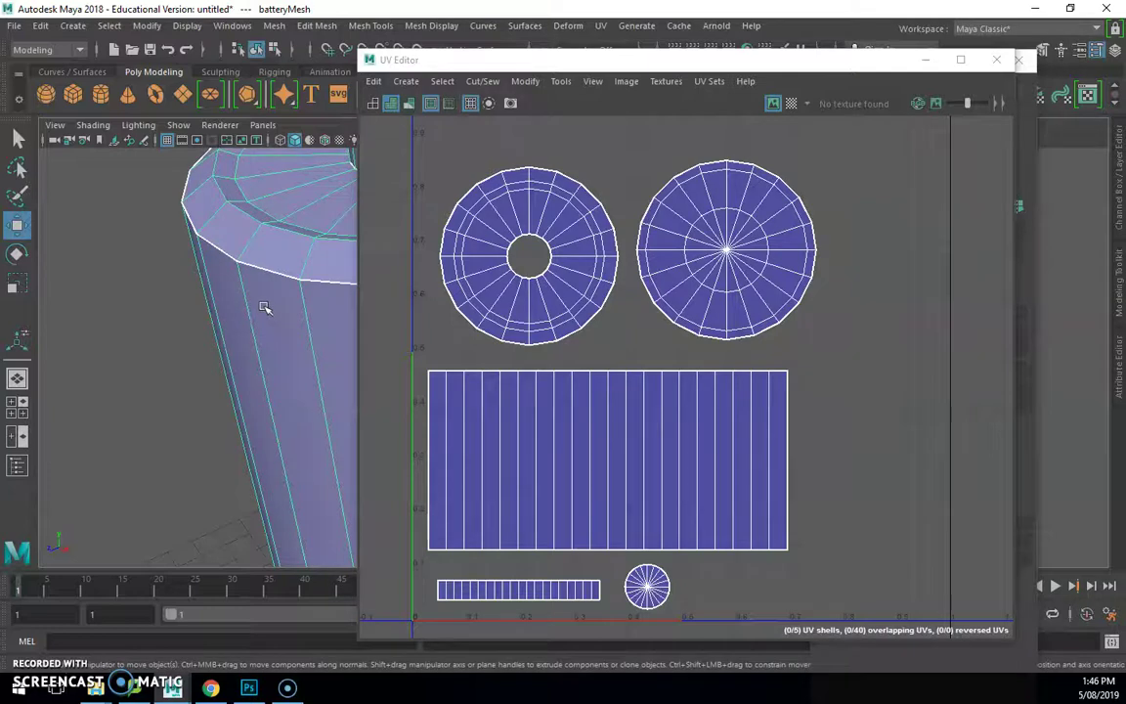
pyautogui.moveTo(96, 687)
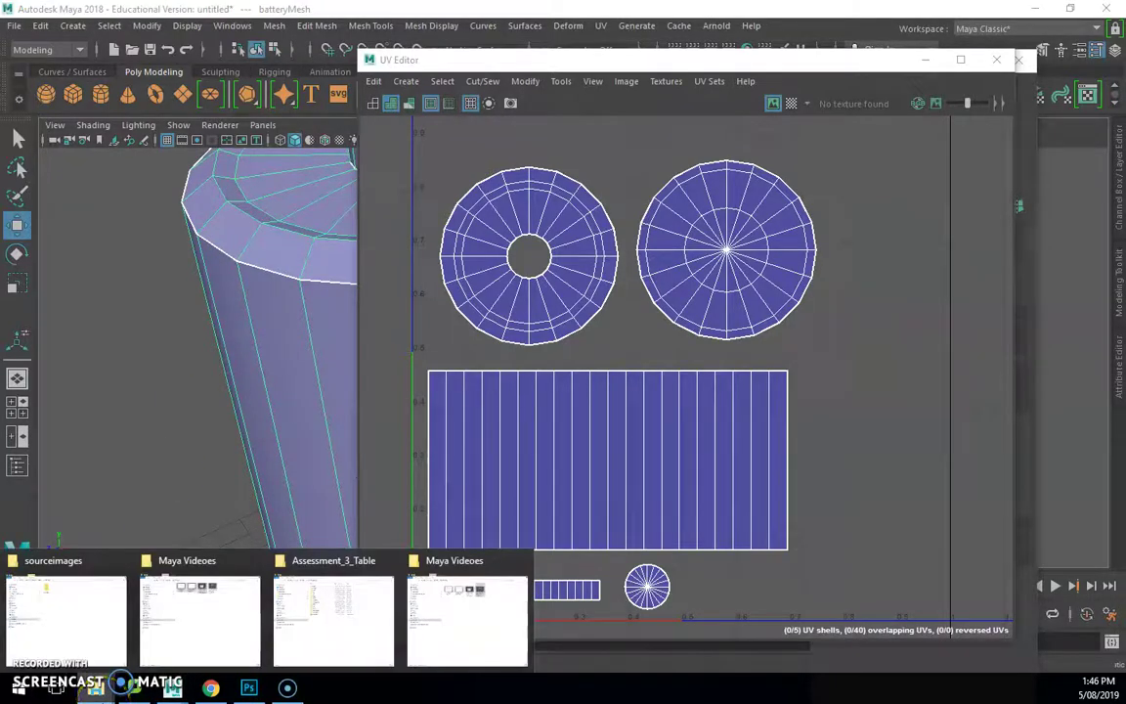
pyautogui.click(88, 640)
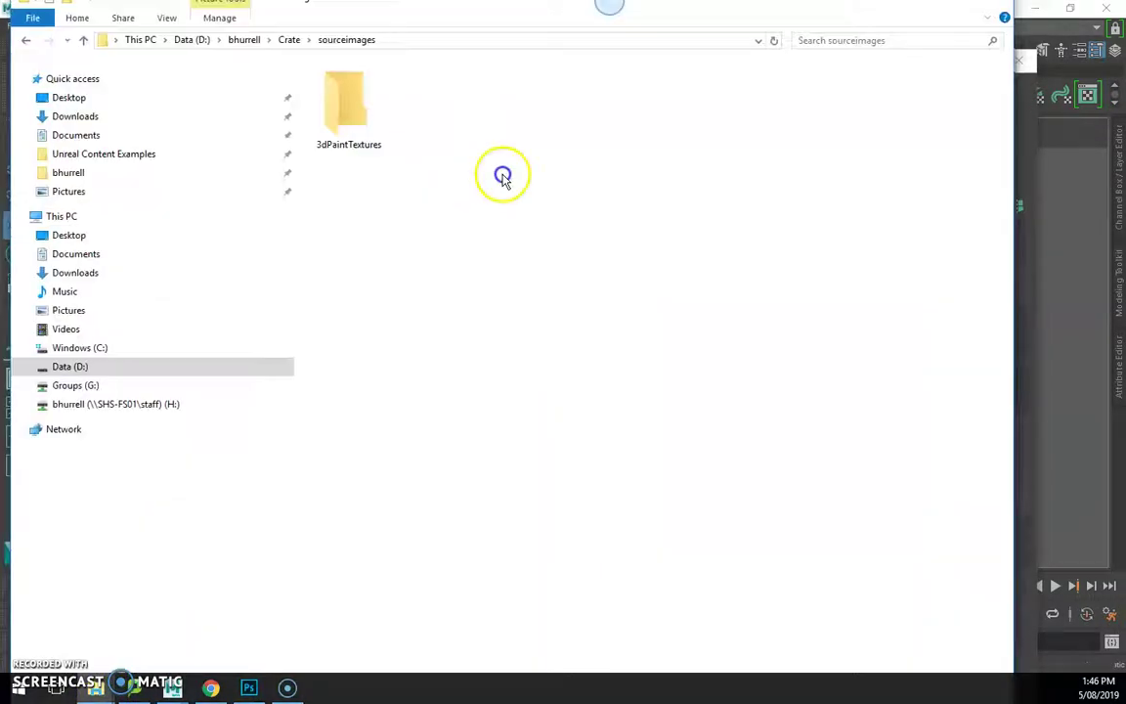
# - Go from the Crate project to the battery project's images folder and select the batteryUV file
pyautogui.click(234, 49)
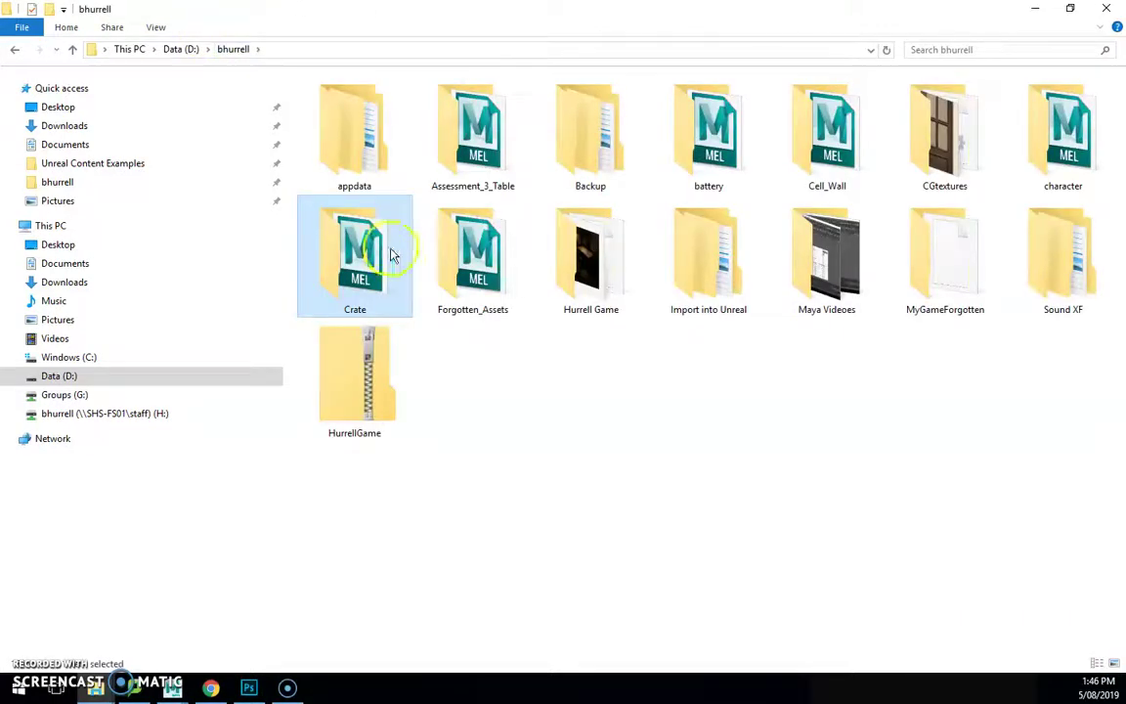
pyautogui.doubleClick(708, 137)
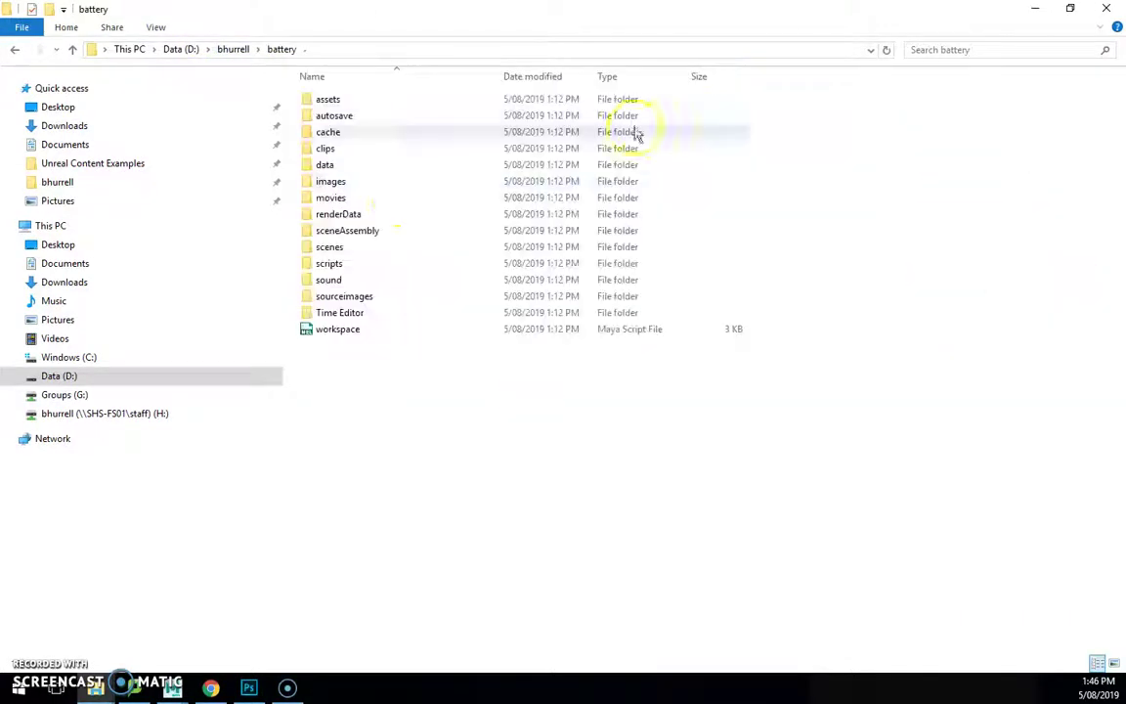
pyautogui.doubleClick(371, 181)
pyautogui.click(339, 161)
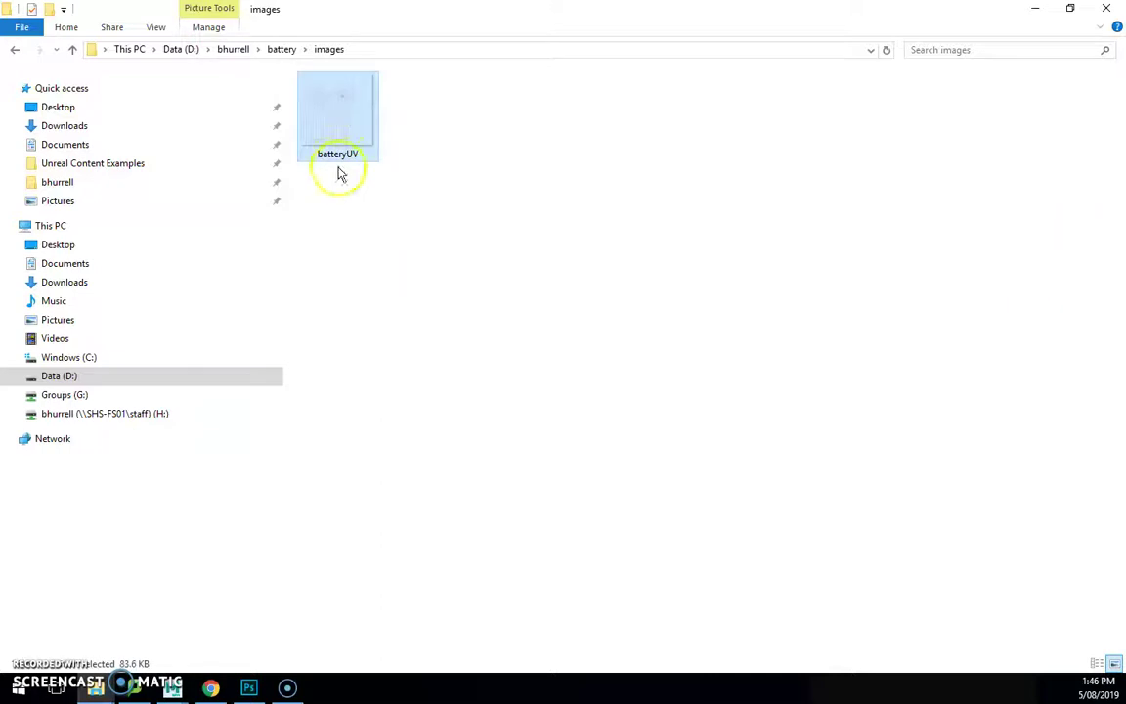
# - Open the batteryUV image with Adobe Photoshop CC 2018
pyautogui.rightClick(340, 127)
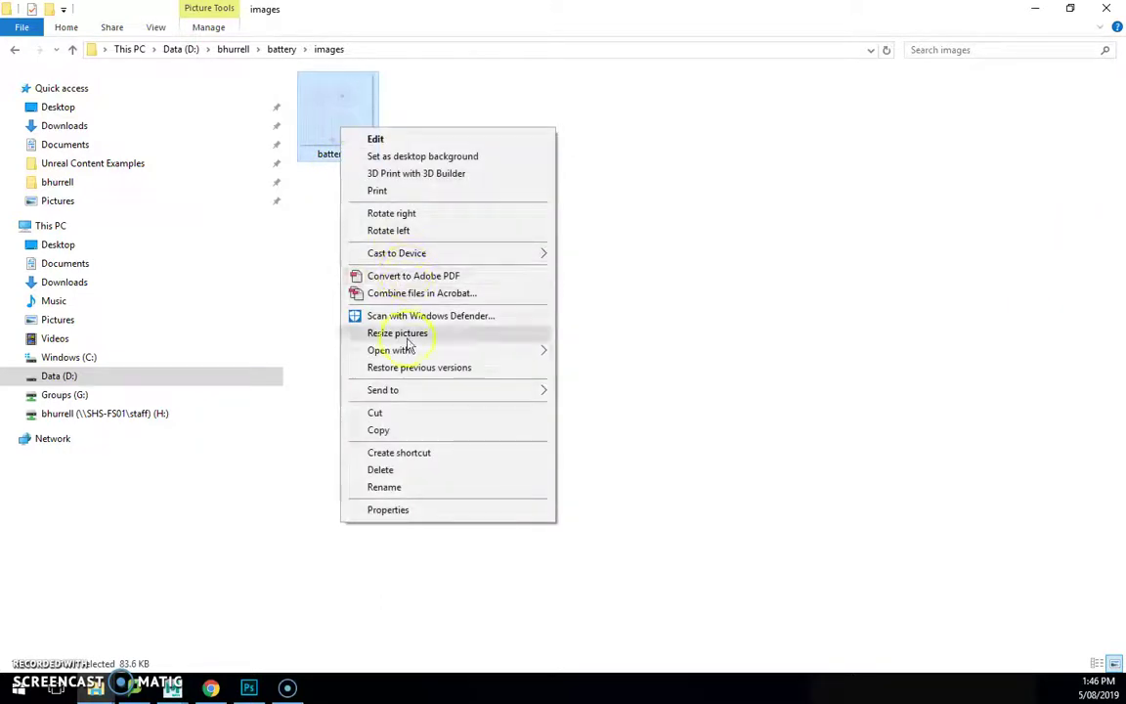
pyautogui.moveTo(402, 350)
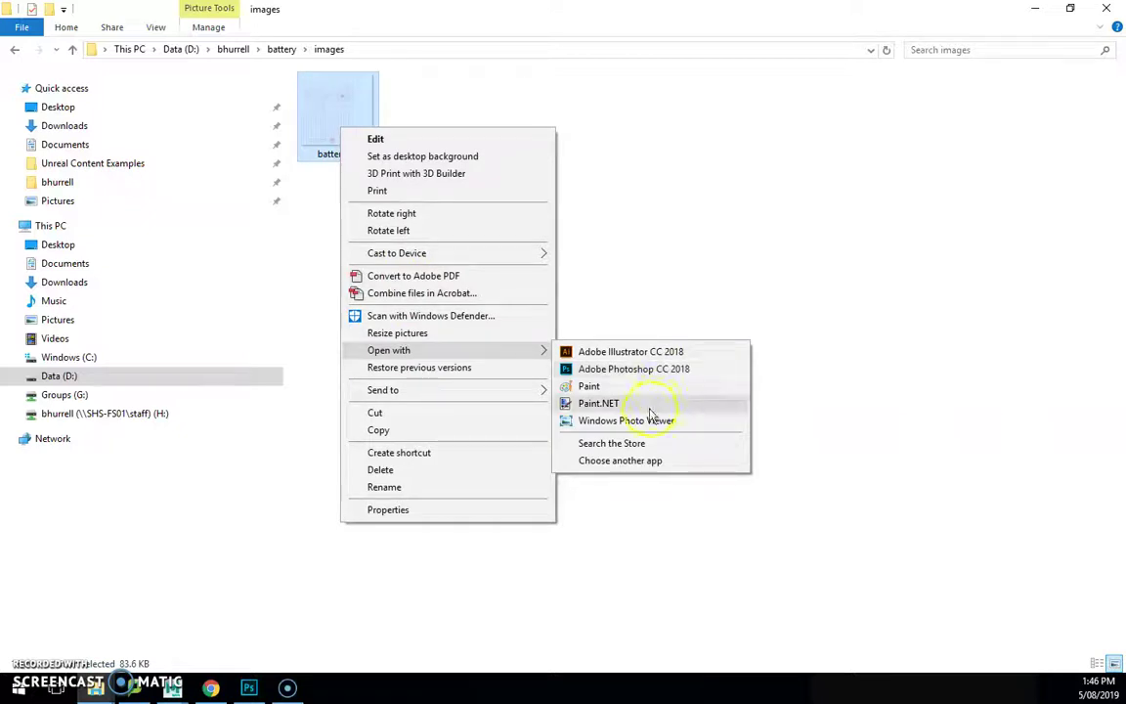
pyautogui.click(625, 373)
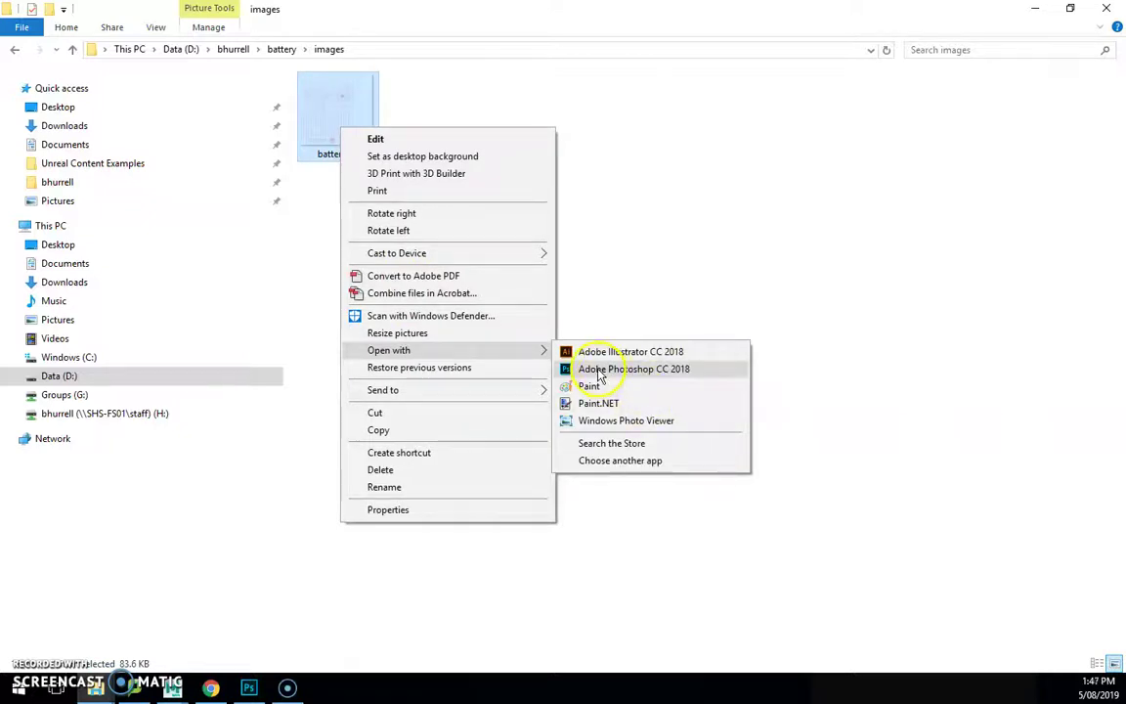